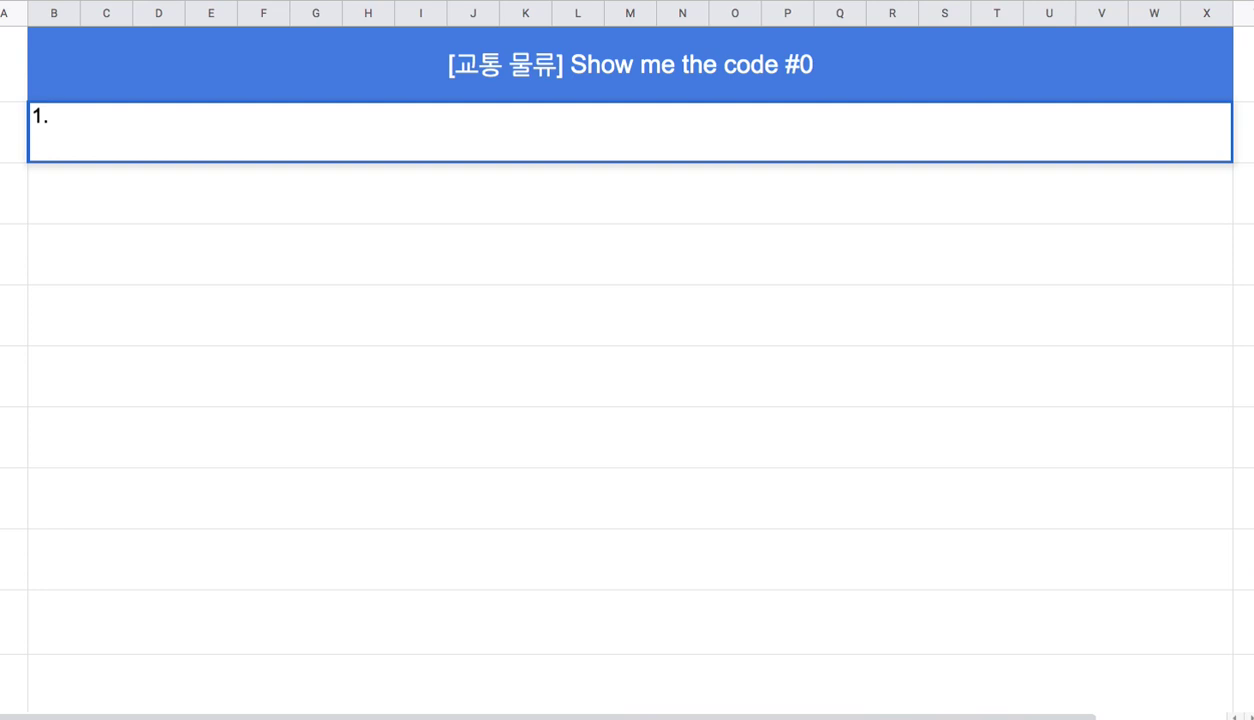
# - Complete item 1 in the row below the title with the text "전자 여권 시스템(2020년 1월 중)을 토대로 구성"
pyautogui.write('전자 여권 시슽템을 토대로 구성')
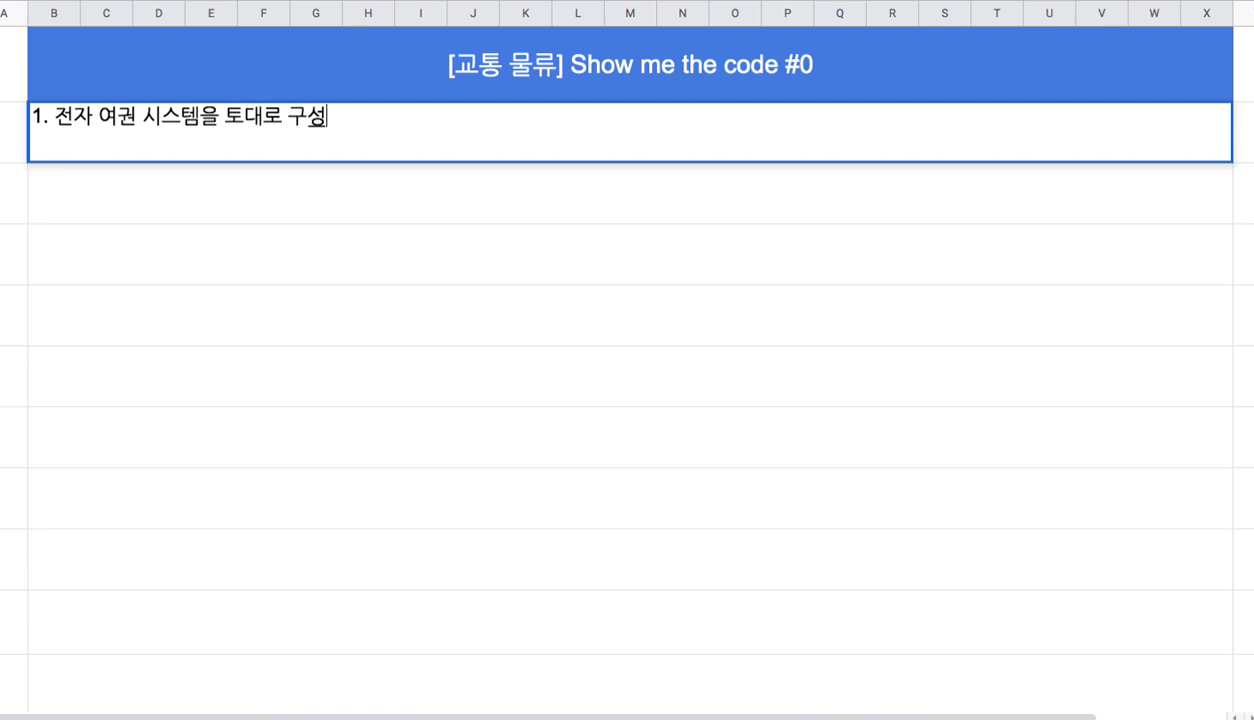
pyautogui.moveTo(52, 120); pyautogui.dragTo(192, 122)
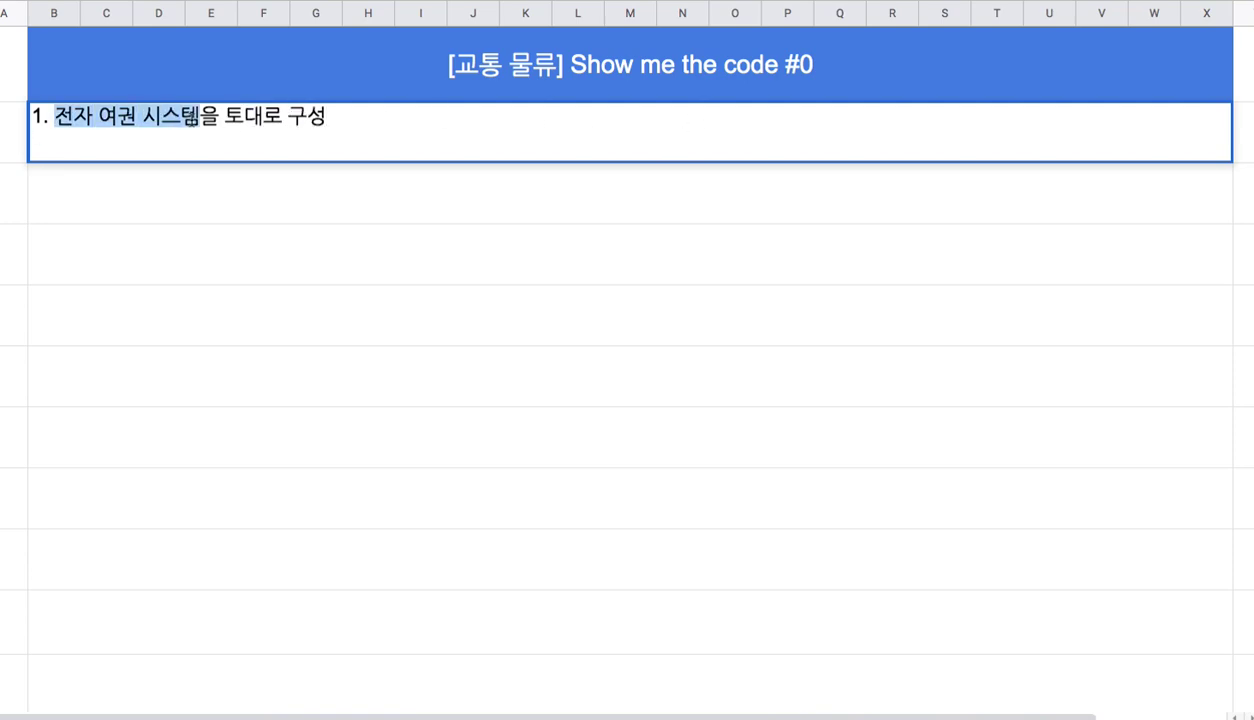
pyautogui.click(204, 120)
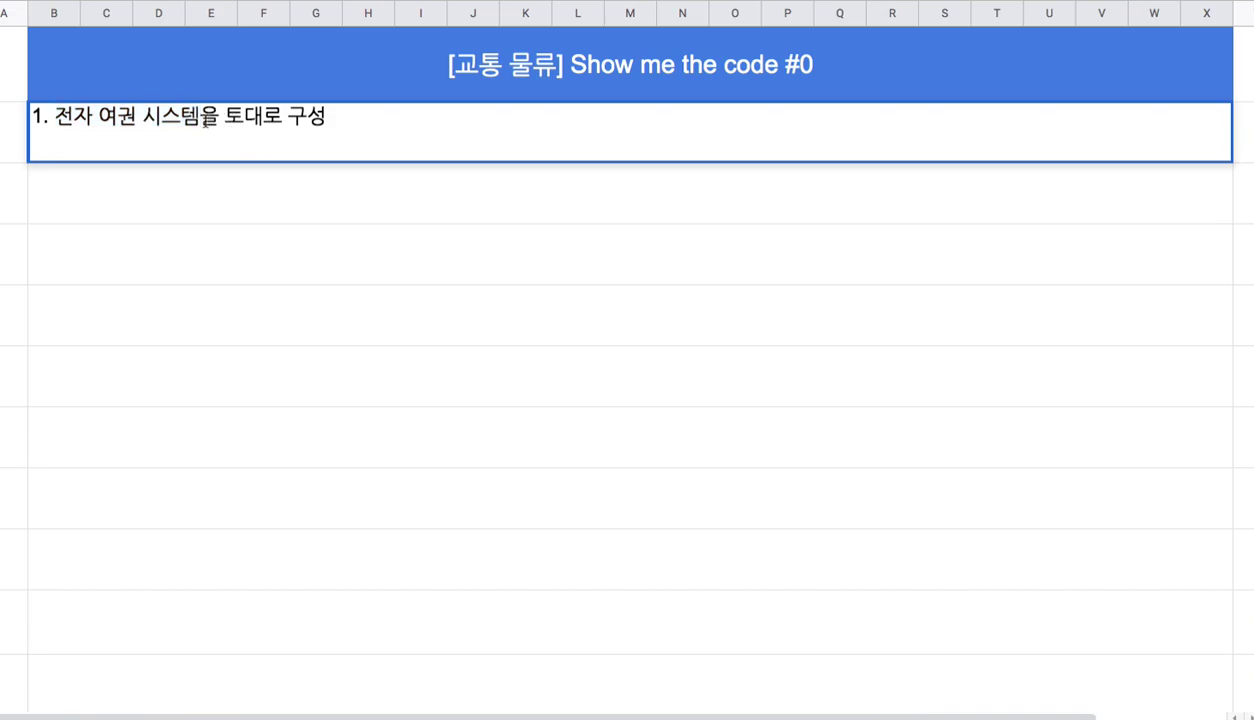
pyautogui.write('(')
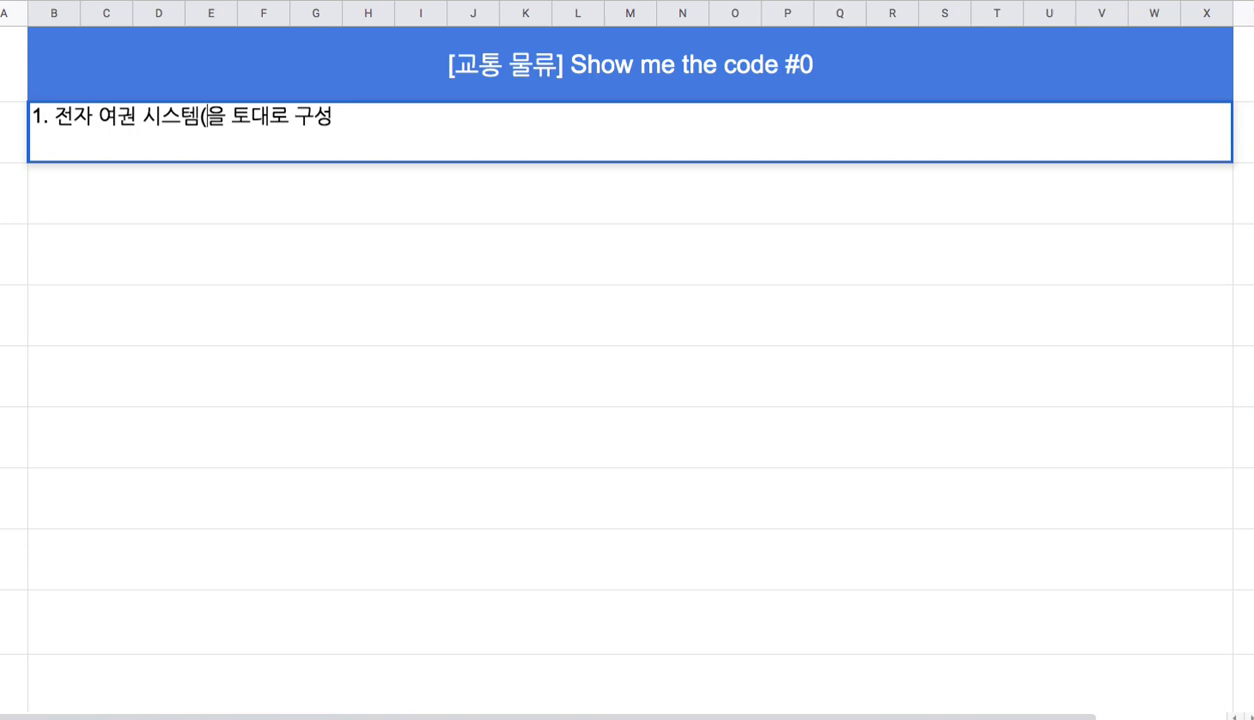
pyautogui.write('3030')
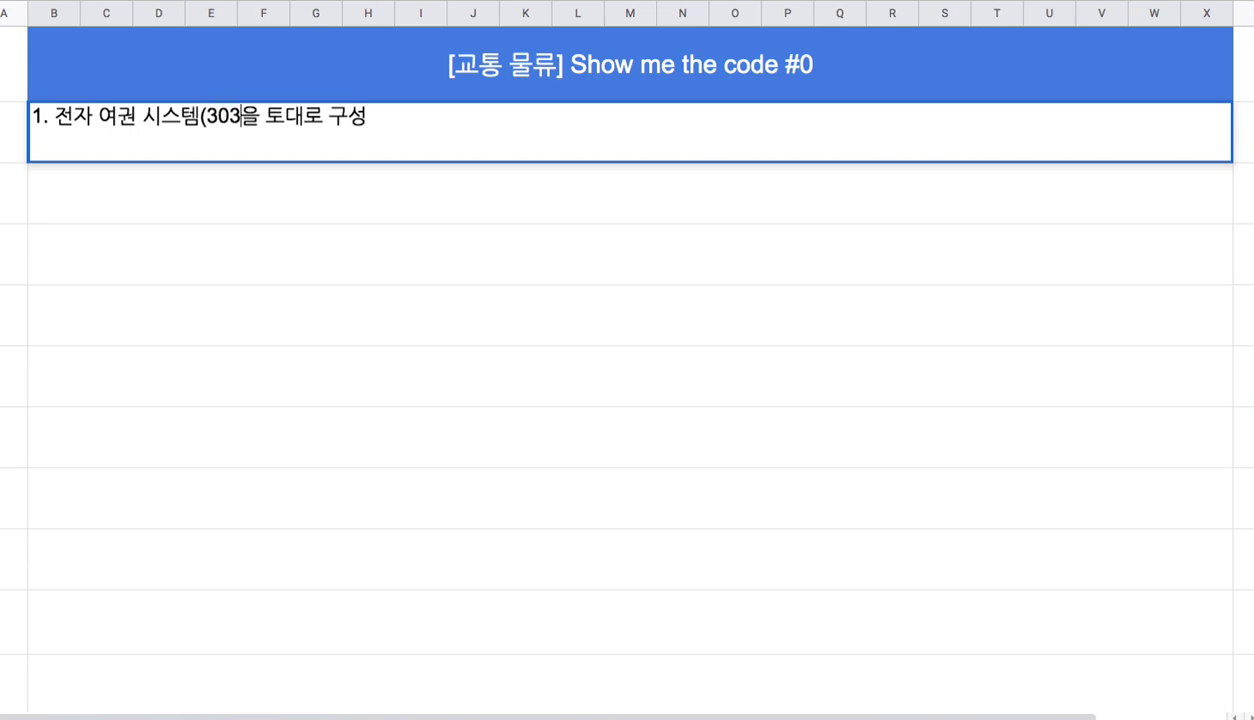
pyautogui.press('BackSpace')
pyautogui.press('BackSpace')
pyautogui.press('BackSpace')
pyautogui.press('BackSpace')
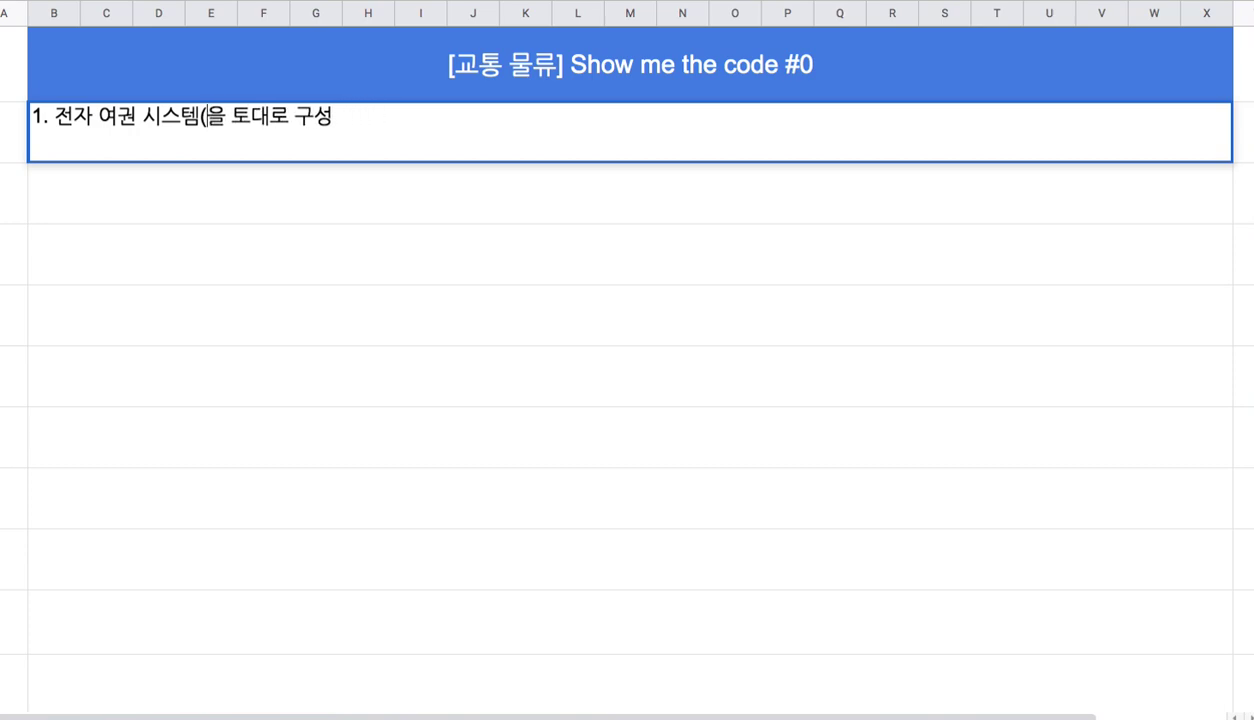
pyautogui.write('2020년 1')
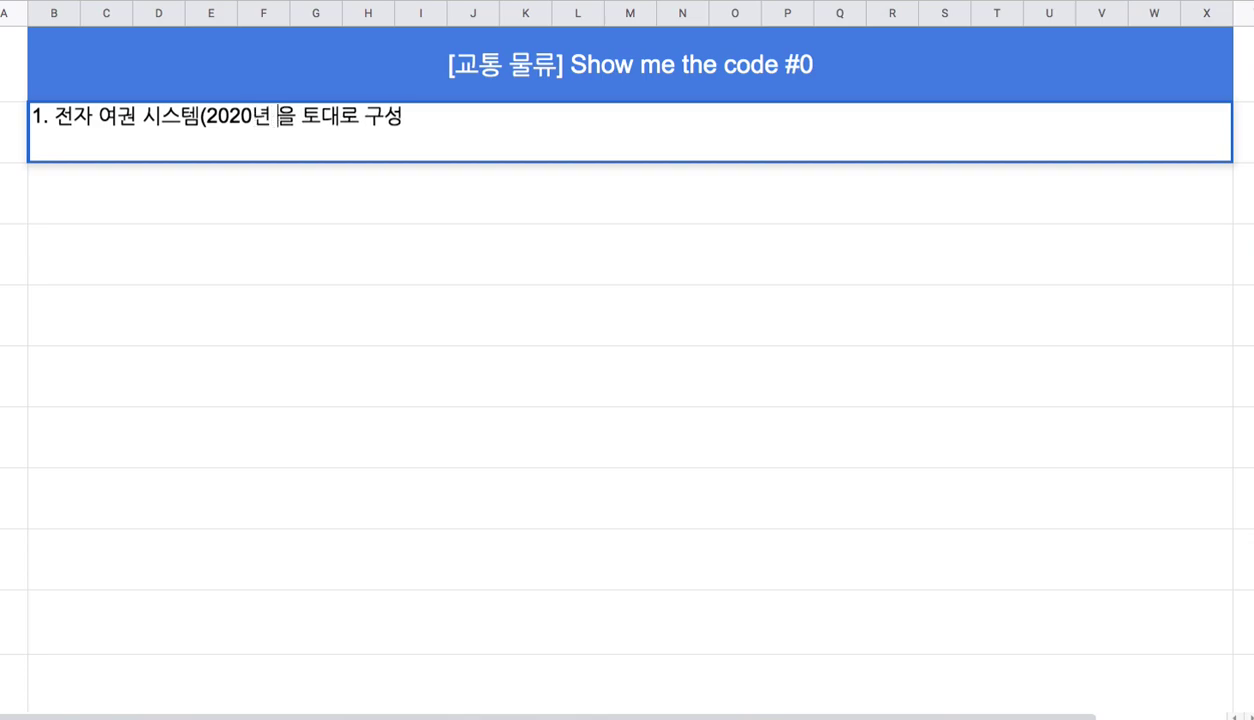
pyautogui.write('월')
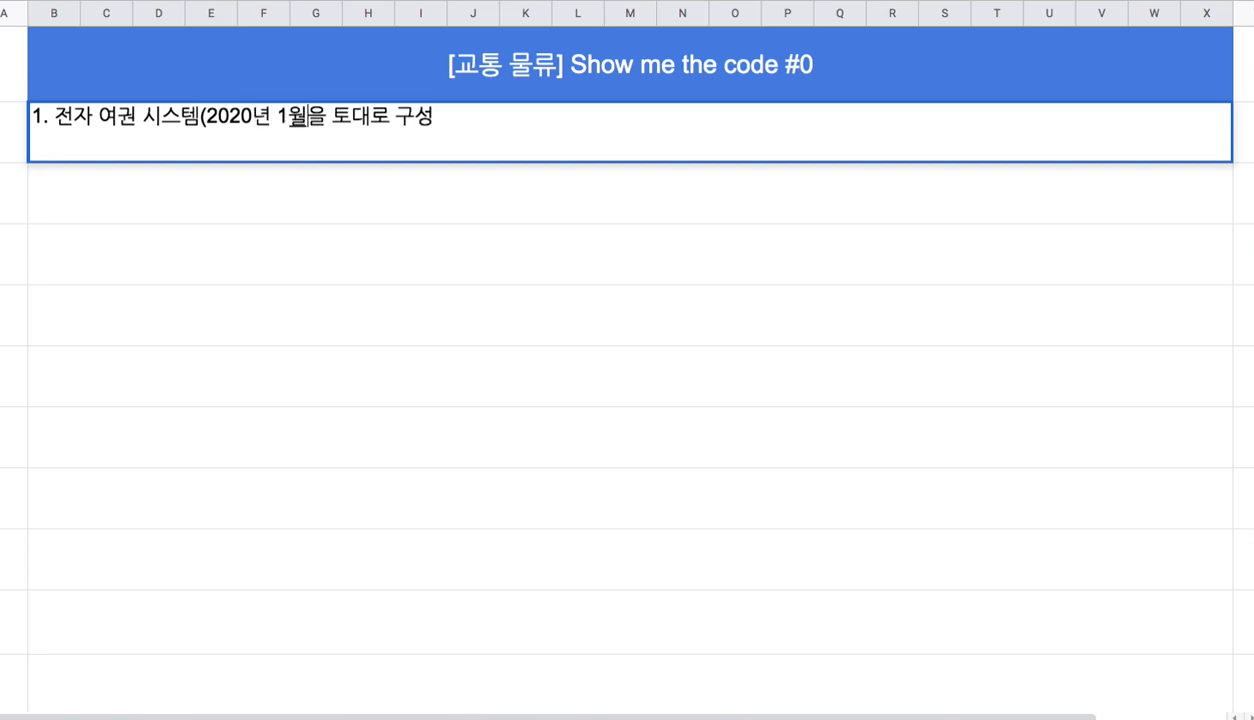
pyautogui.write(' 중')
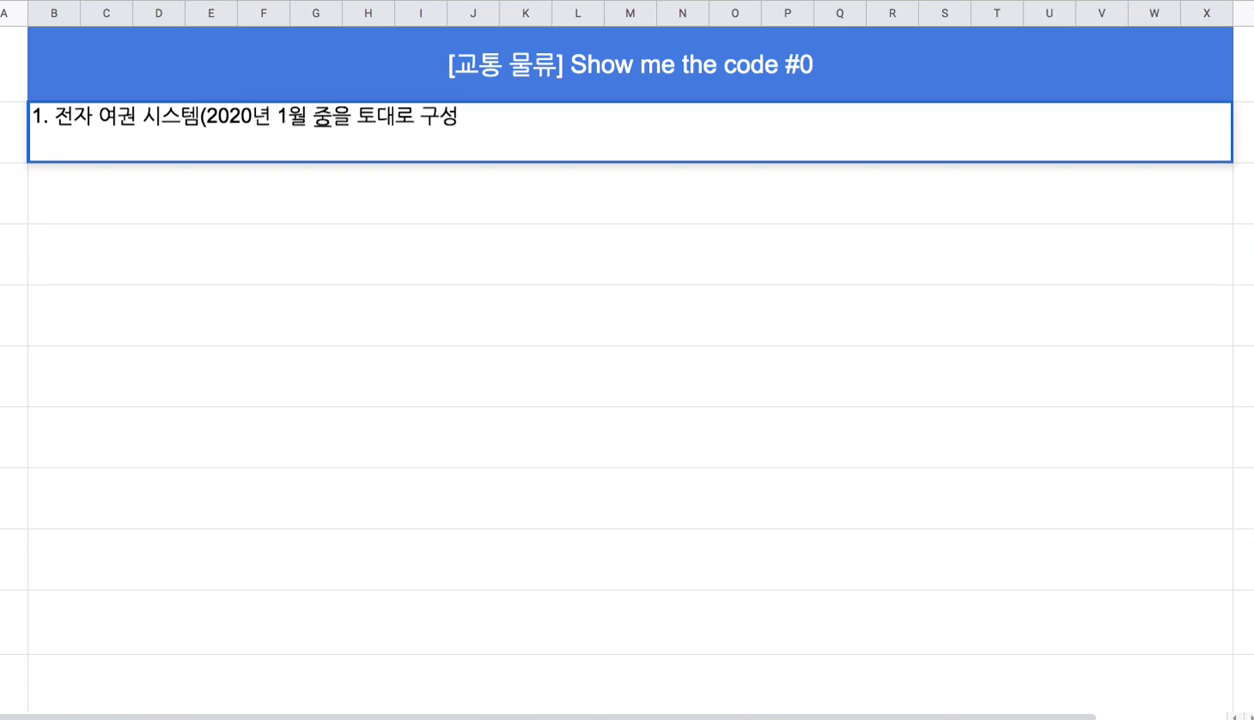
pyautogui.write(')')
# - Highlight the phrase "전자 여권 시스템(2020년 1월 중)" within item 1
pyautogui.hotkey('alt', 'Left')
pyautogui.hotkey('alt', 'Left')
pyautogui.hotkey('alt', 'Left')
pyautogui.hotkey('alt', 'Left')
pyautogui.hotkey('alt', 'Left')
pyautogui.hotkey('alt', 'Left')
pyautogui.hotkey('alt', 'Left')
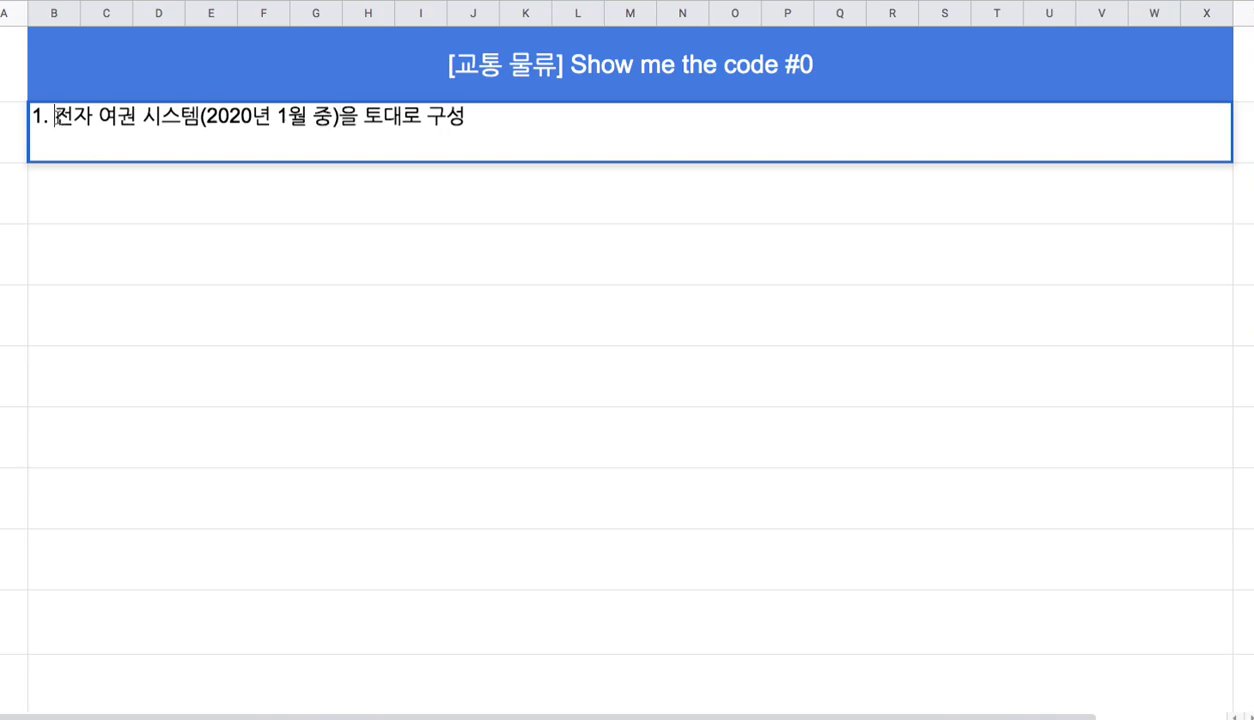
pyautogui.hotkey('shift', 'alt', 'Right')
pyautogui.hotkey('shift', 'alt', 'Right')
pyautogui.hotkey('shift', 'alt', 'Right')
pyautogui.hotkey('shift', 'alt', 'Right')
pyautogui.hotkey('shift', 'alt', 'Right')
pyautogui.hotkey('shift', 'alt', 'Right')
pyautogui.hotkey('shift', 'alt', 'Right')
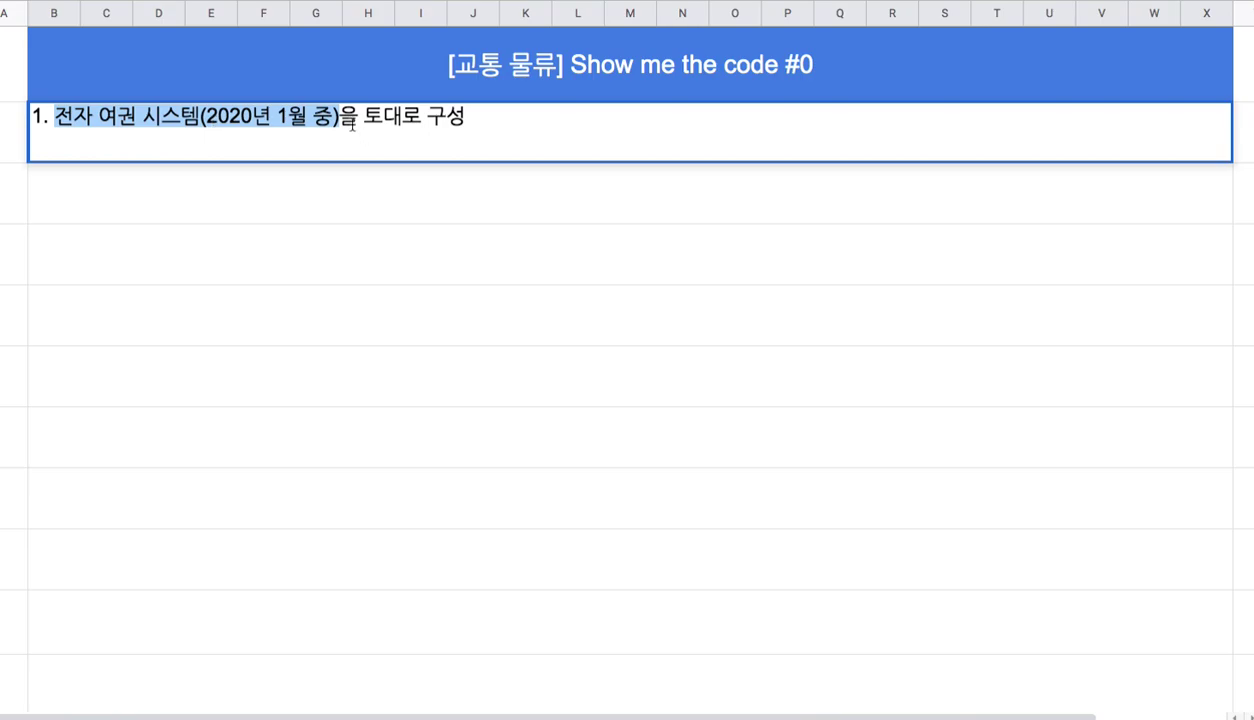
# - Add item 2 in the next row with the text "2. 제주도를 시범 지역으로 상정"
pyautogui.click(236, 185)
pyautogui.write('2.')
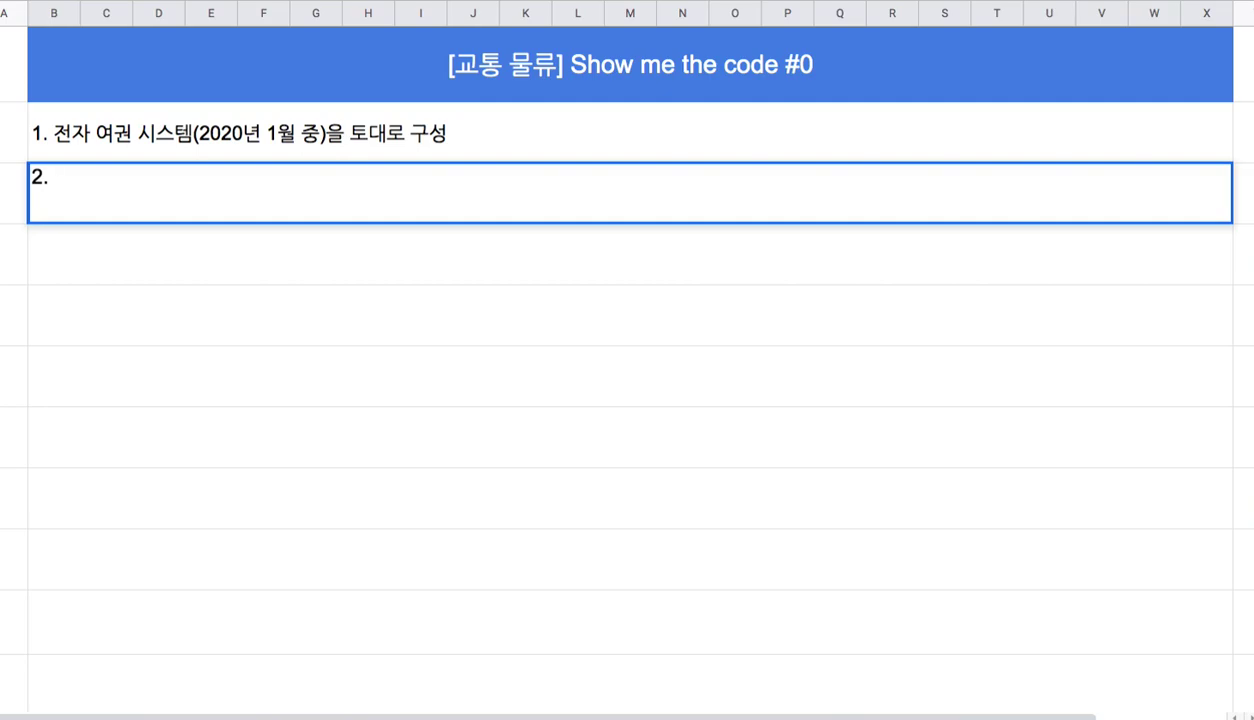
pyautogui.write('제주도를 시범 지역으로 상ㅈㅓㅁ')
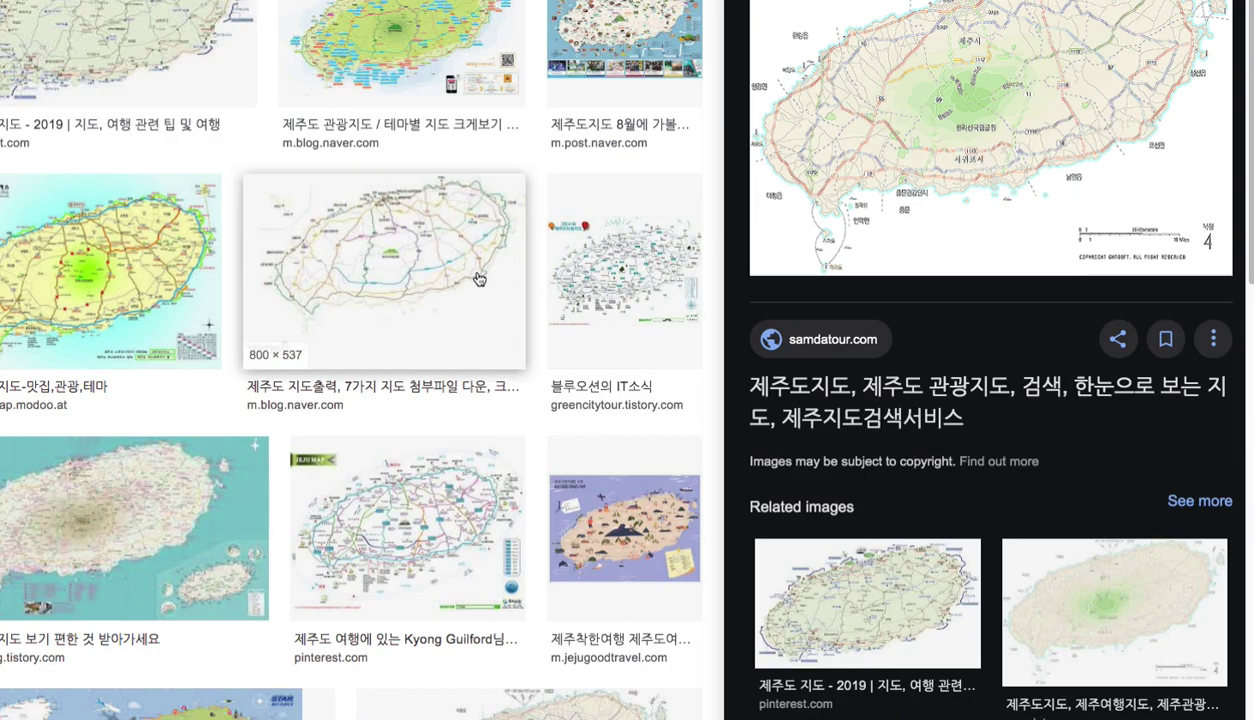
# - Preview other Jeju Island maps in the browser's image search results
pyautogui.click(484, 277)
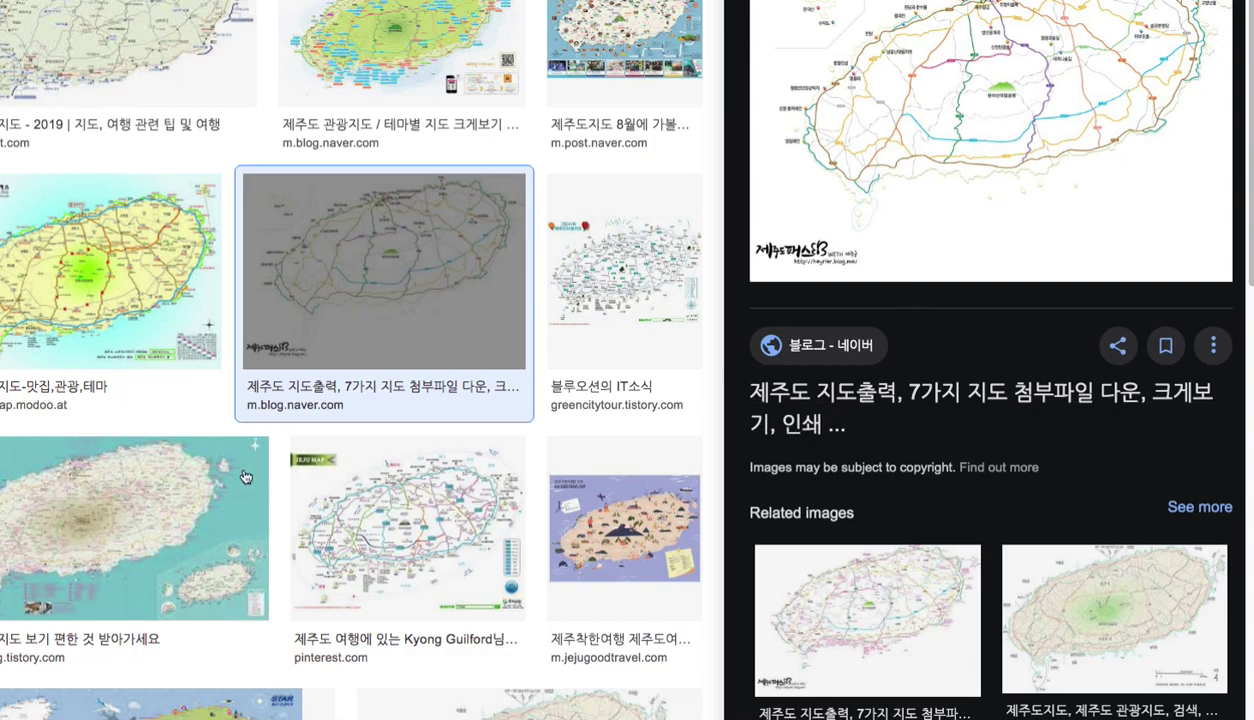
pyautogui.click(169, 481)
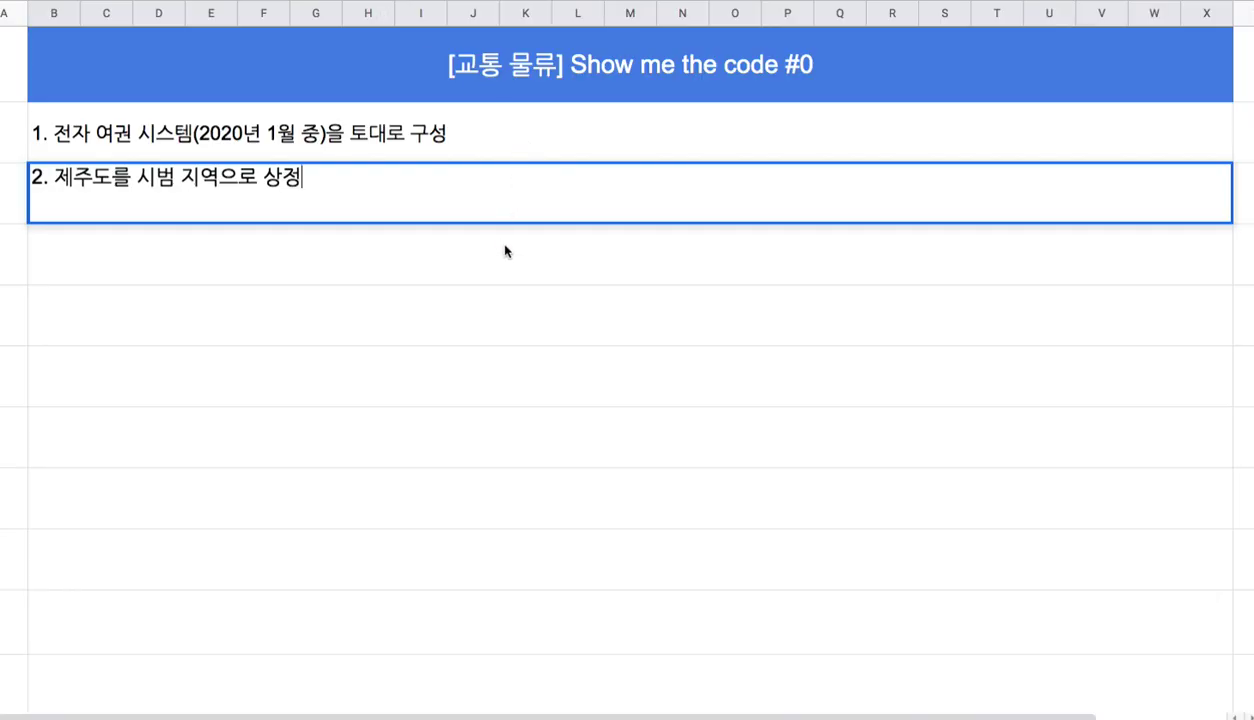
# - Return to the spreadsheet and begin item 3 in the row below item 2 with "3. 제주도의 인구: 60만 명 각각에 고유한"
pyautogui.click(505, 252)
pyautogui.write('3. ')
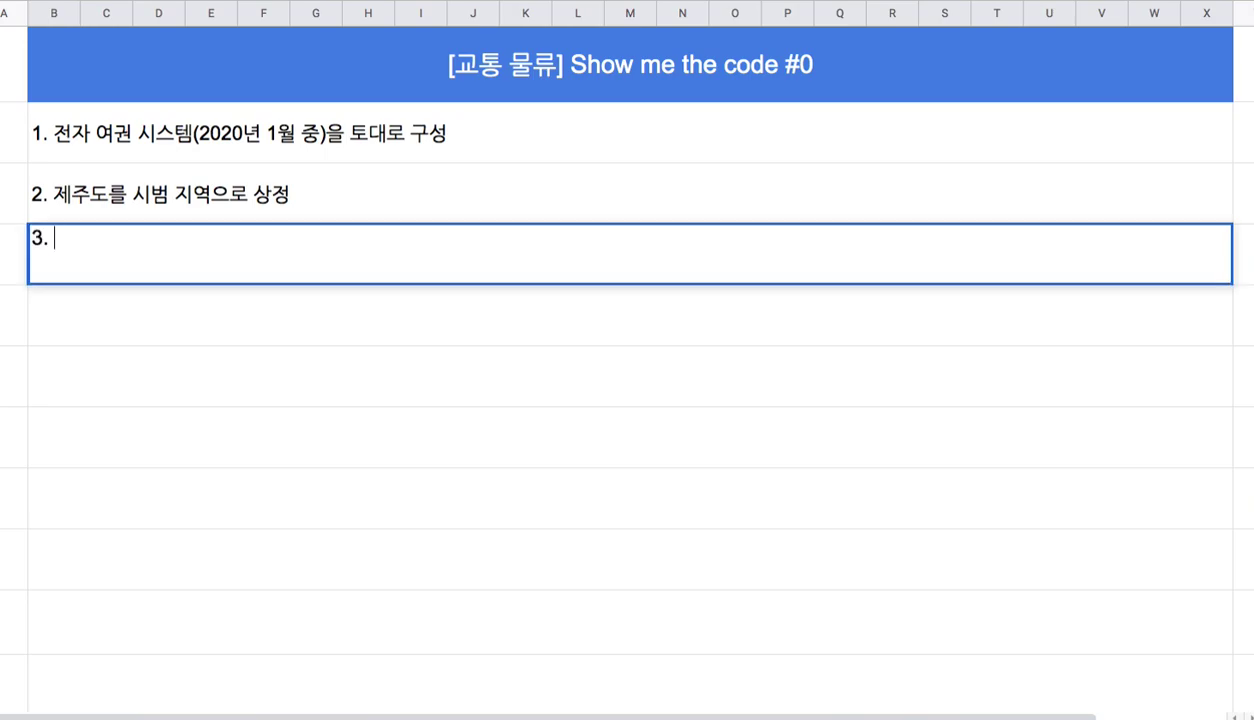
pyautogui.write('제주도에')
pyautogui.press('BackSpace')
pyautogui.press('BackSpace')
pyautogui.write('의 인구')
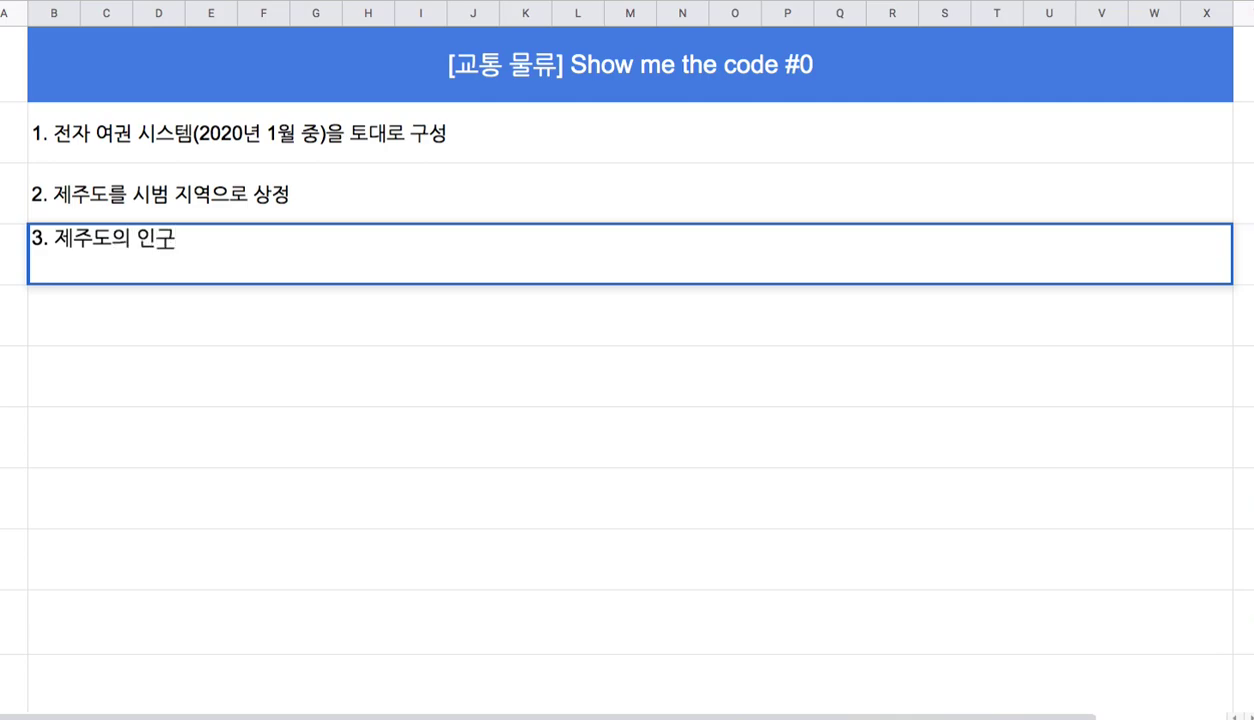
pyautogui.write(': 60만')
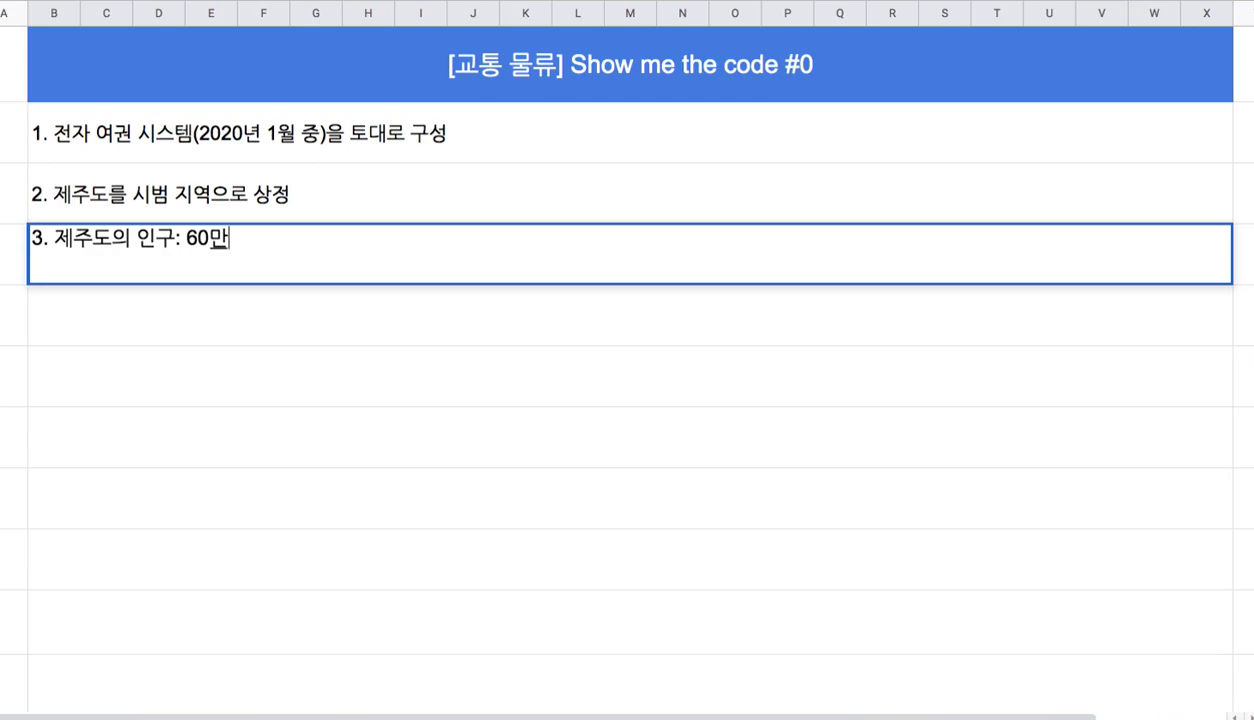
pyautogui.write(' 명 각ㄱ')
pyautogui.write('각에 공')
pyautogui.write('유한 ')
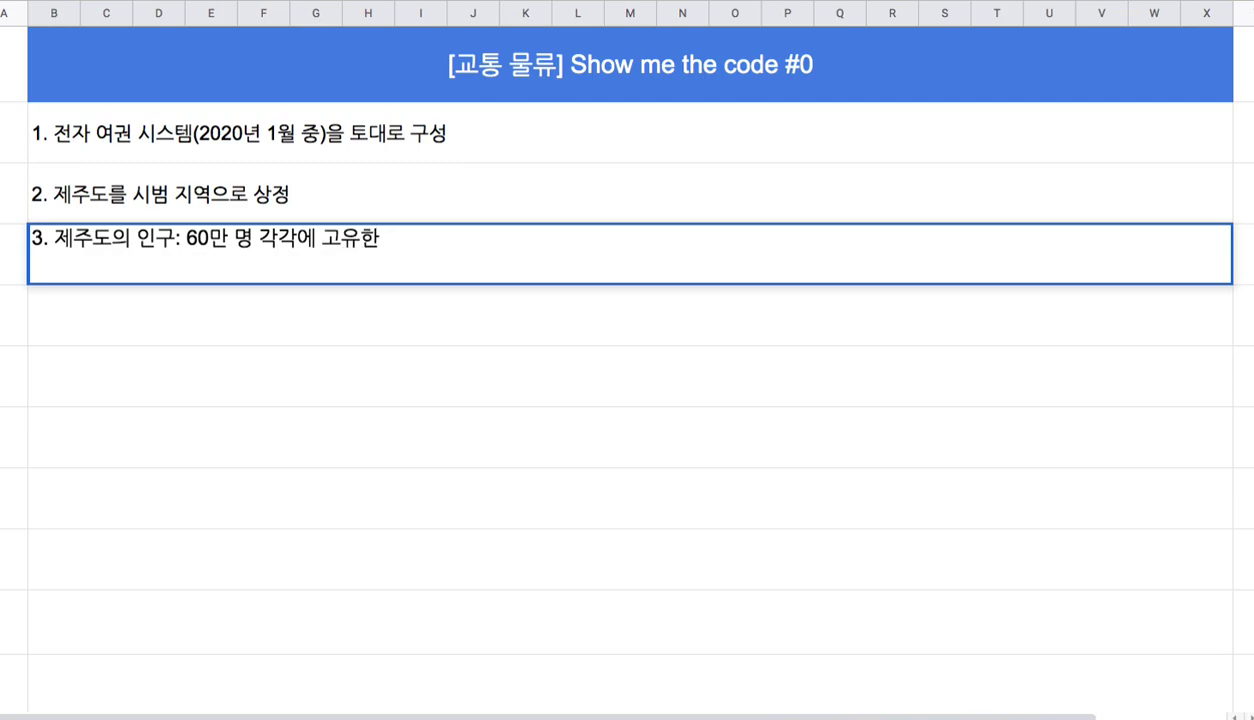
# - Continue item 3 with the text "ID(zsl_id), 고유한 프로세스(zsl_pid)"
pyautogui.write('IO')
pyautogui.press('BackSpace')
pyautogui.write('D*')
pyautogui.write('(w')
pyautogui.press('BackSpace')
pyautogui.write('zsl _id)')
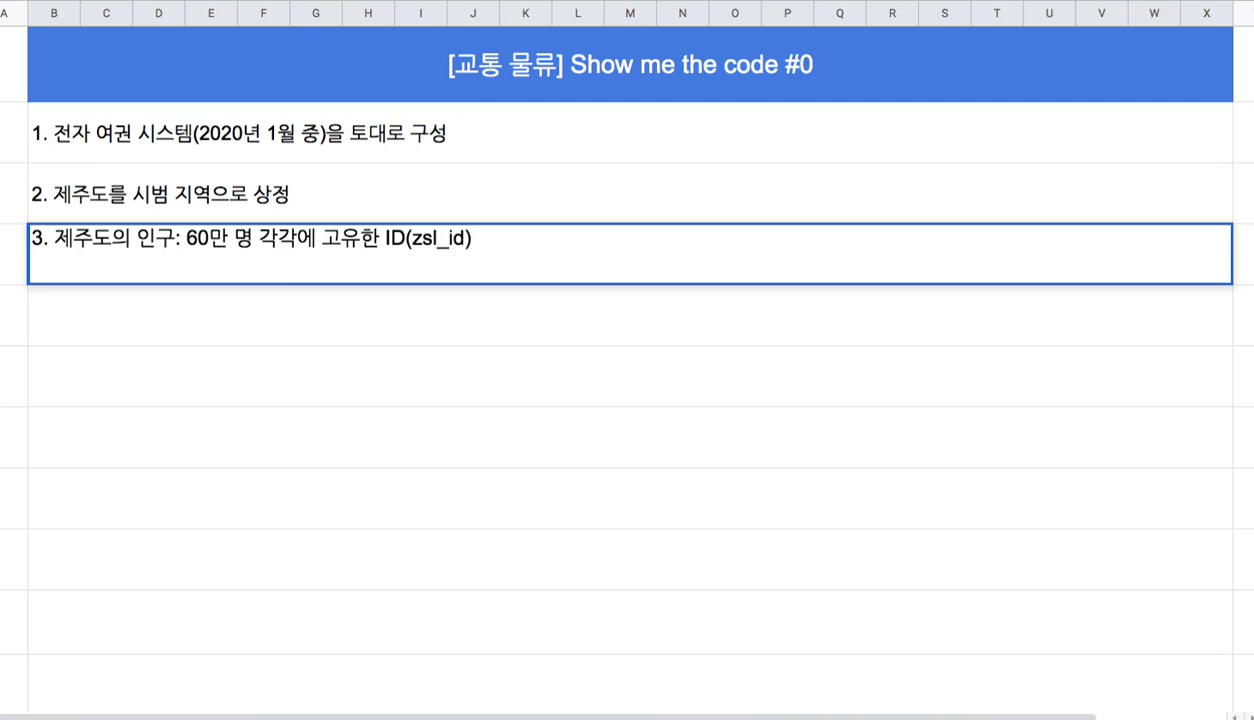
pyautogui.write(', 고유한 플')
pyautogui.write('로세스')
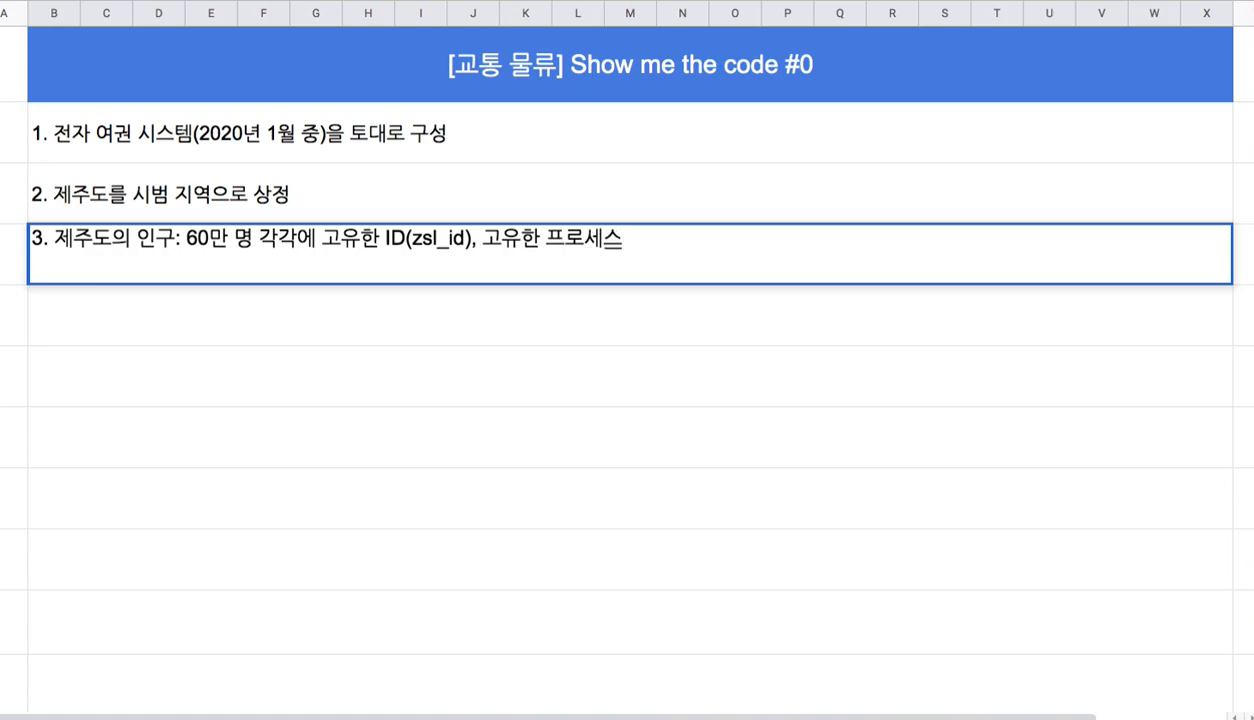
pyautogui.write('(zsl_pid)')
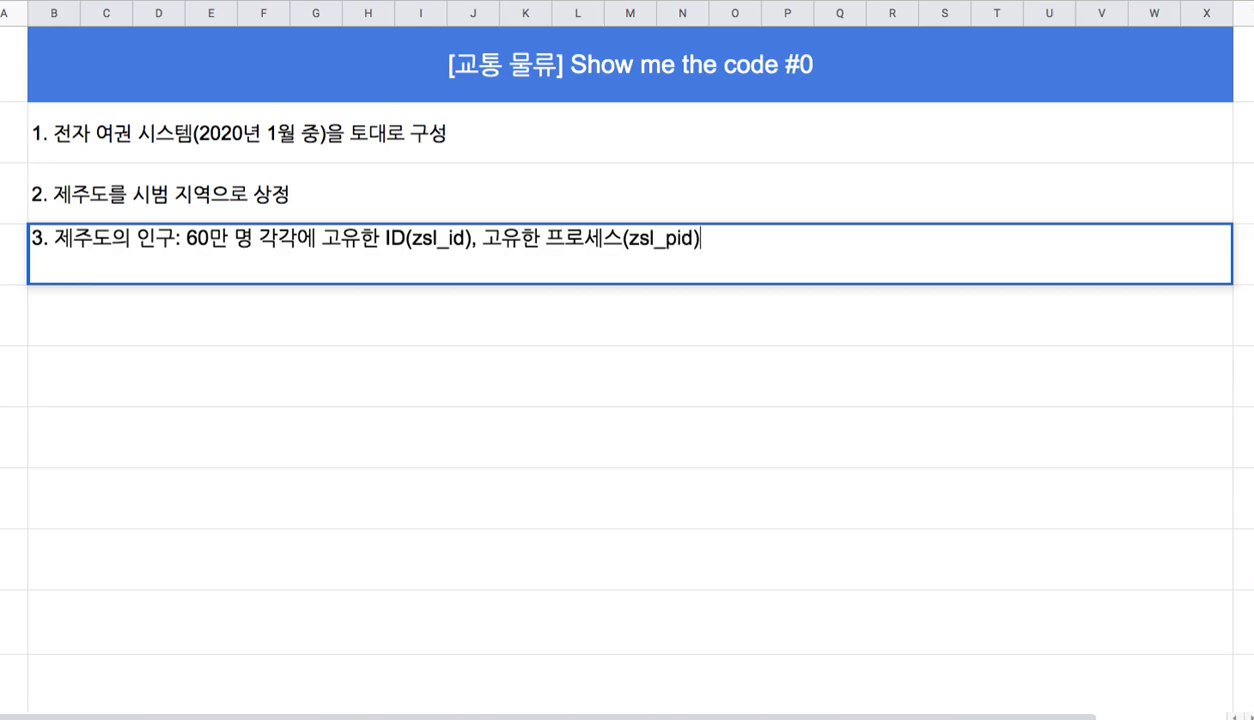
# - Finish item 3 by appending ", 고유한 고향 수풀(읍면동 서버)" at its end
pyautogui.write(', ')
pyautogui.write('rh')
pyautogui.press('BackSpace')
pyautogui.press('BackSpace')
pyautogui.write('고유한 고향 수')
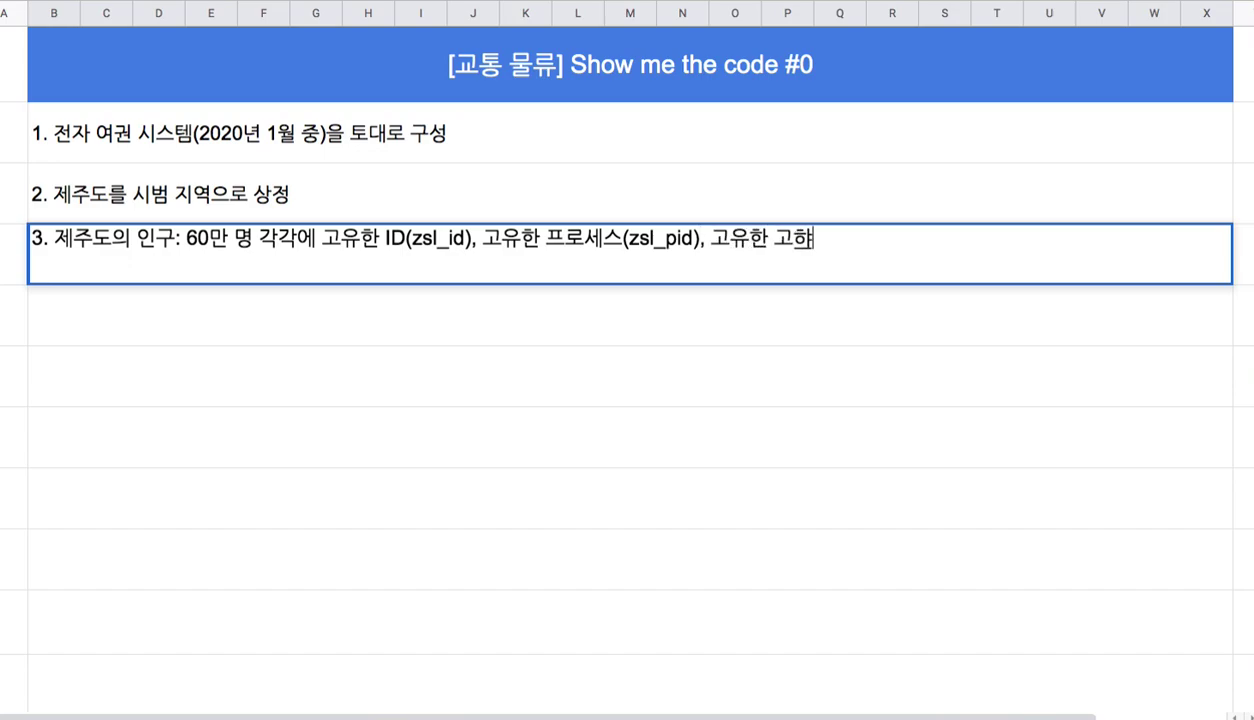
pyautogui.write('풀')
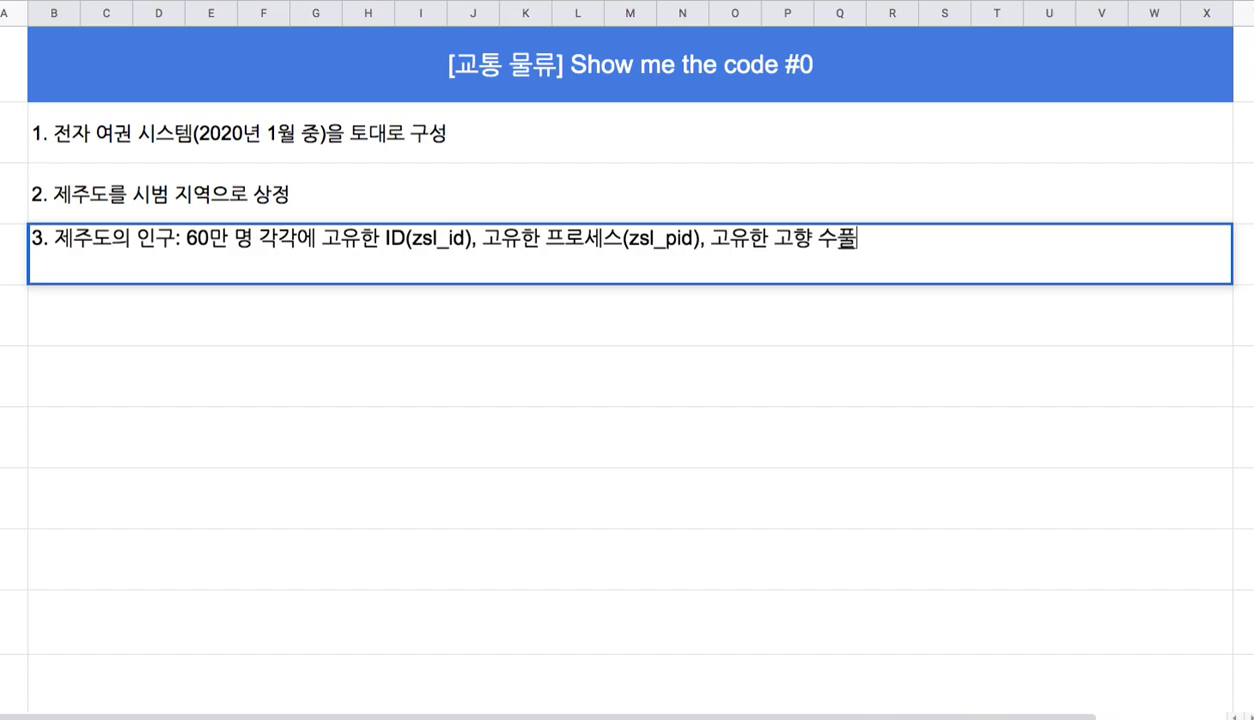
pyautogui.write('(읍면동')
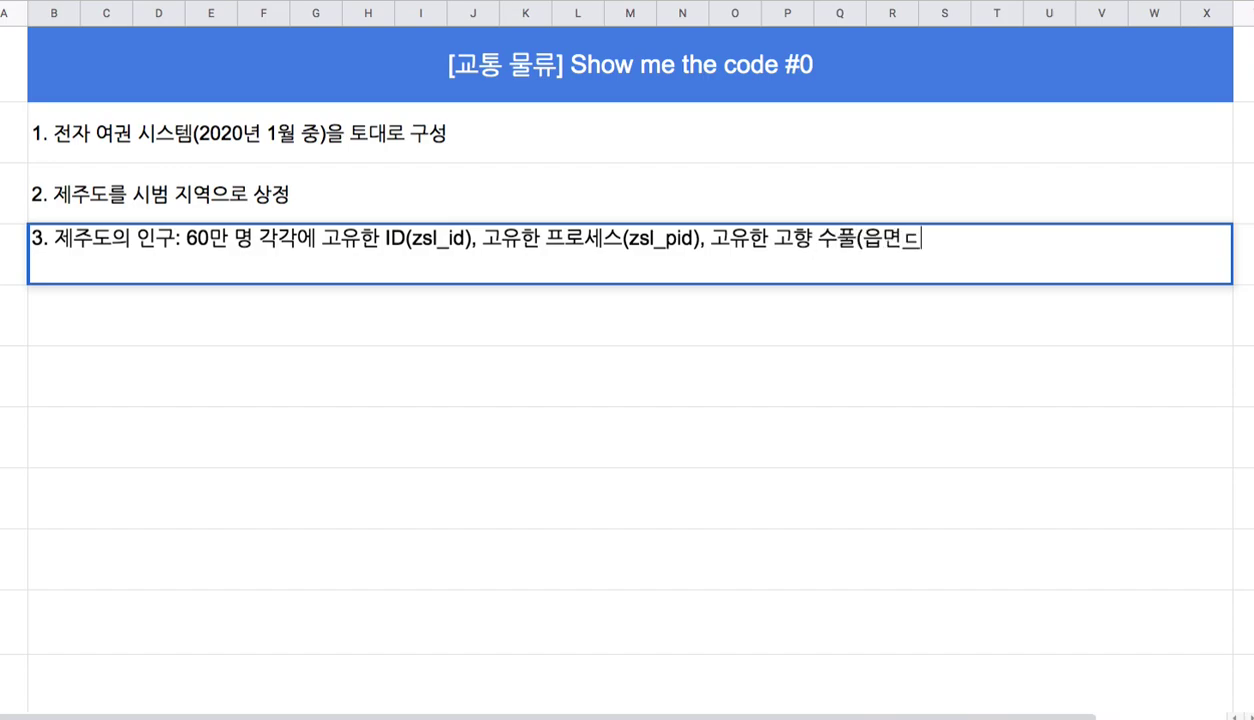
pyautogui.write(' 서버')
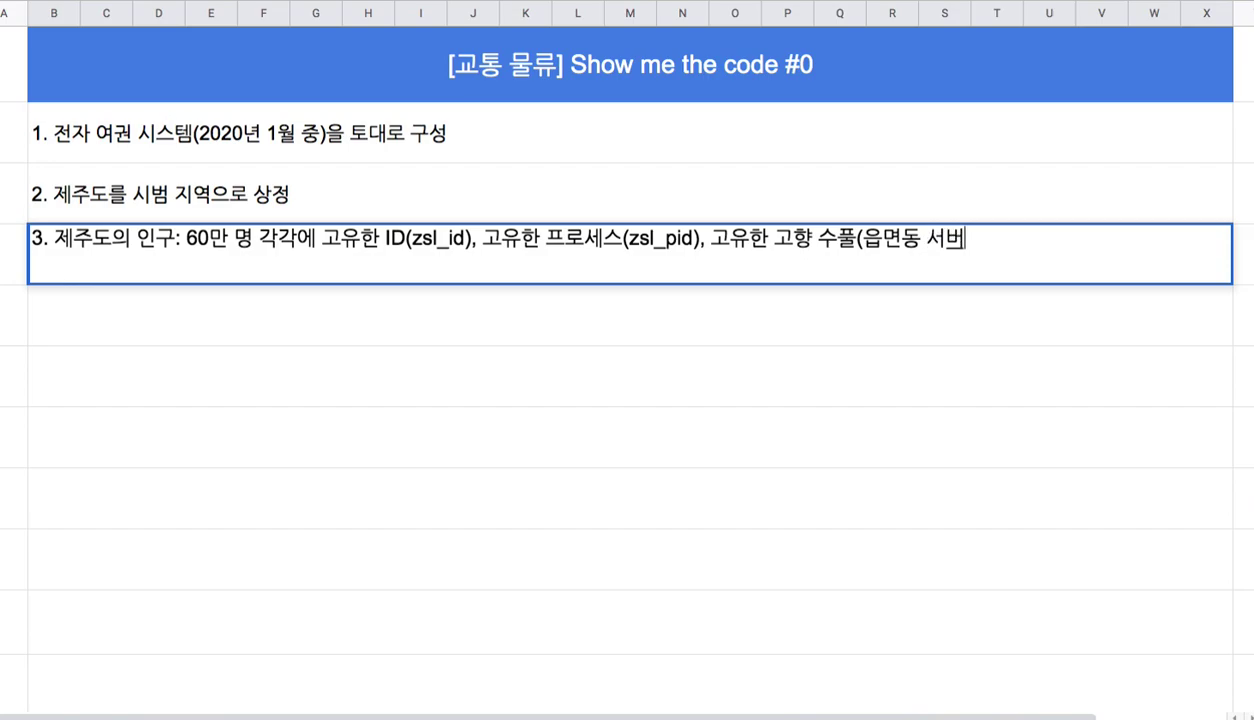
pyautogui.write(')')
pyautogui.moveTo(186, 240); pyautogui.dragTo(252, 240)
# - Add item 4 in the next row with the text "4. 60만 인구를 제주도 인구 밀집도에 따라 랜덤 배치"
pyautogui.click(335, 324)
pyautogui.write('4. ')
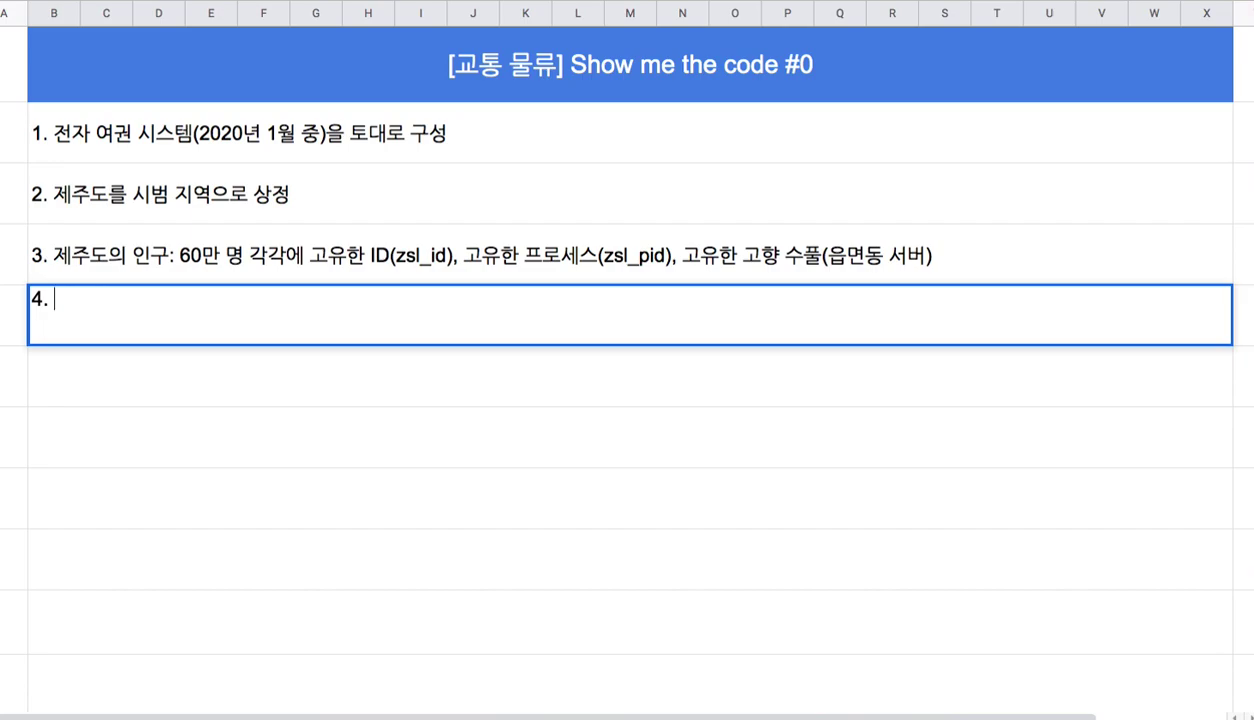
pyautogui.write('60만 인구를 제줃도 인')
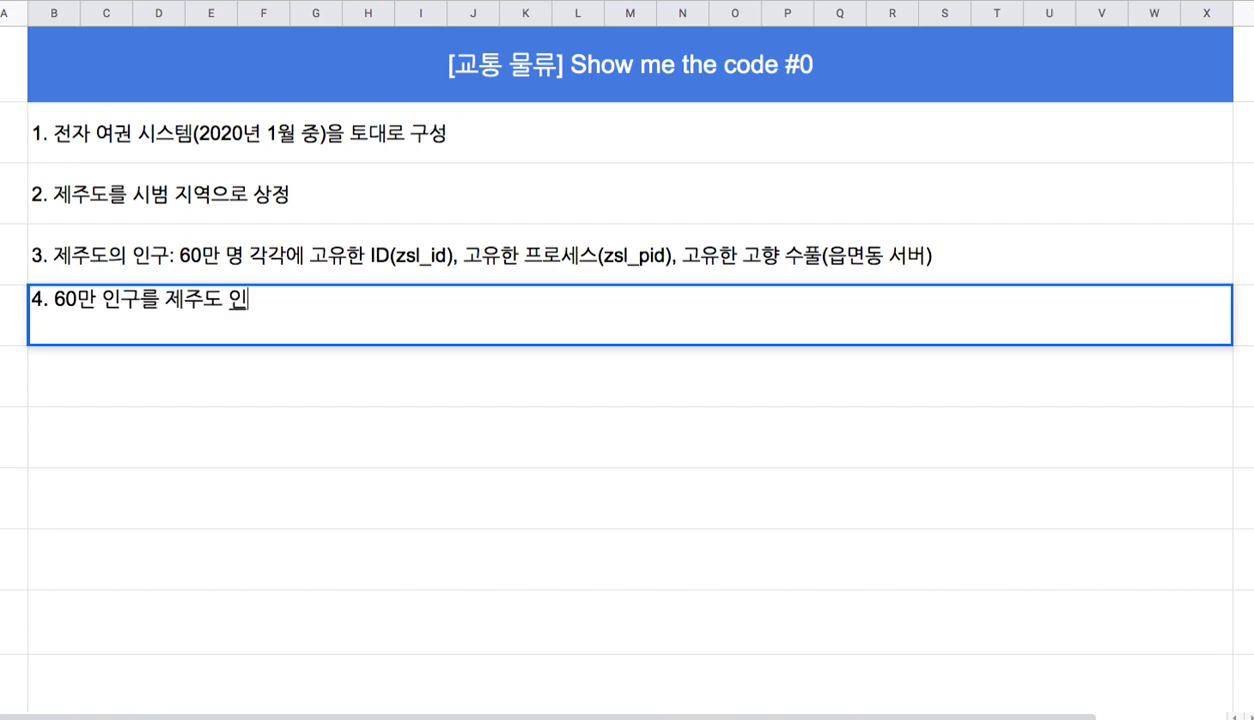
pyautogui.write('구 밀집도에 따라 ')
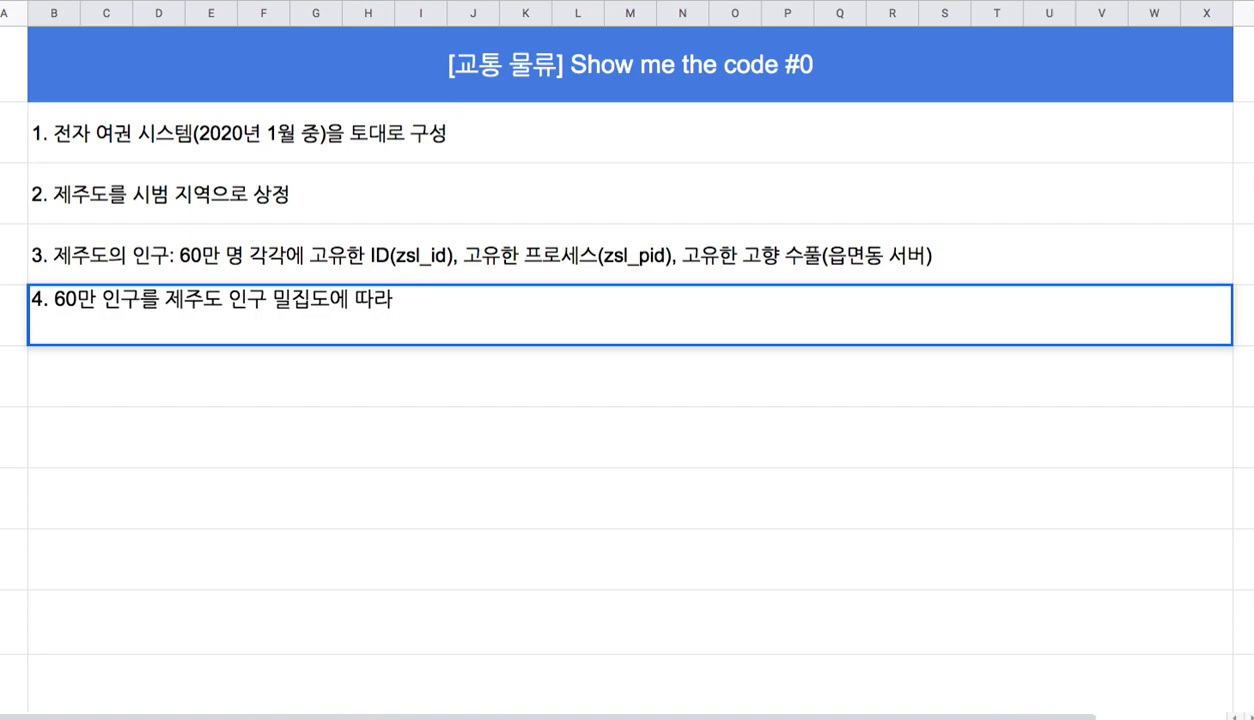
pyautogui.write('랜덤 배치')
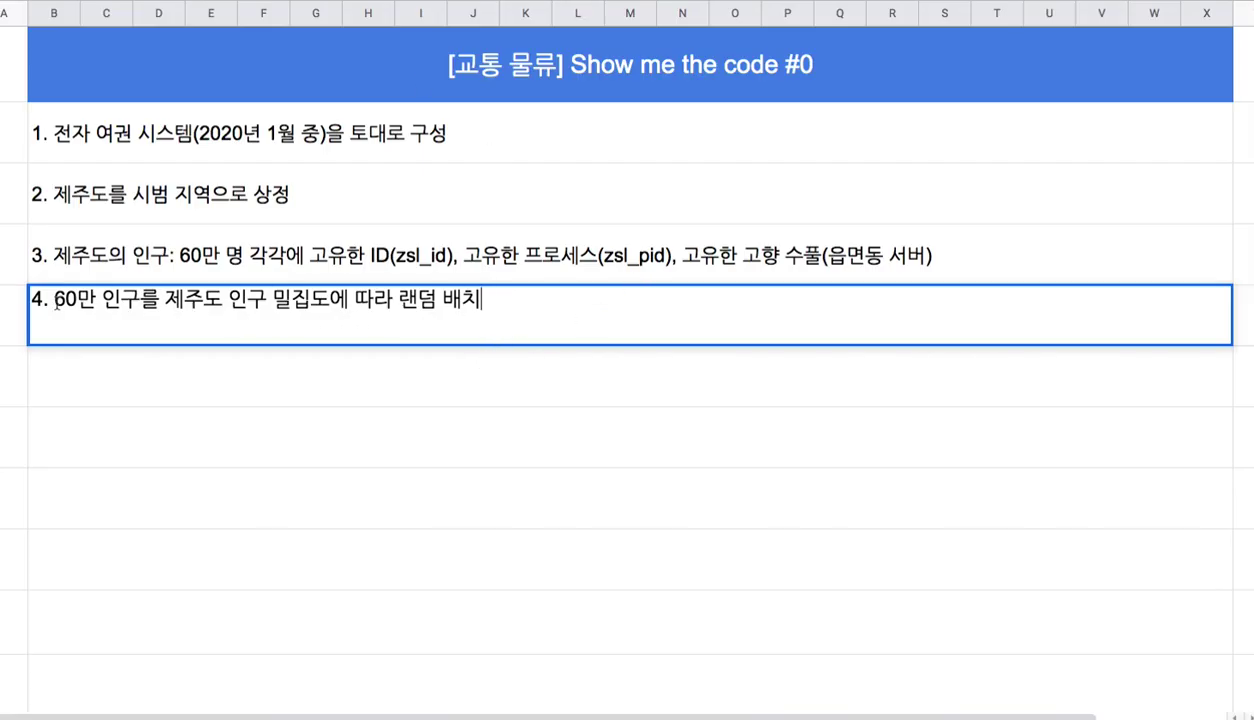
# - Insert "Unity 3D ML: 시뮬레이터 상에" before "60만" in item 4 and commit the entry
pyautogui.write('시뮬레이')
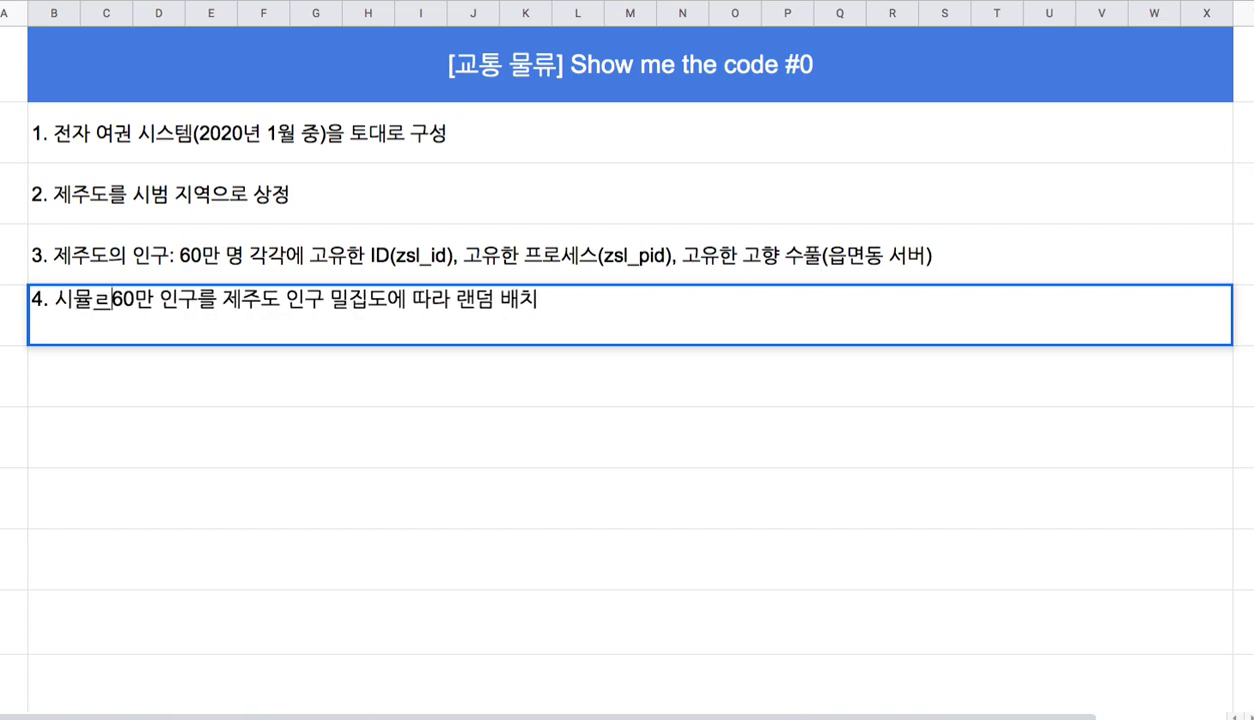
pyautogui.write('터 상에 ')
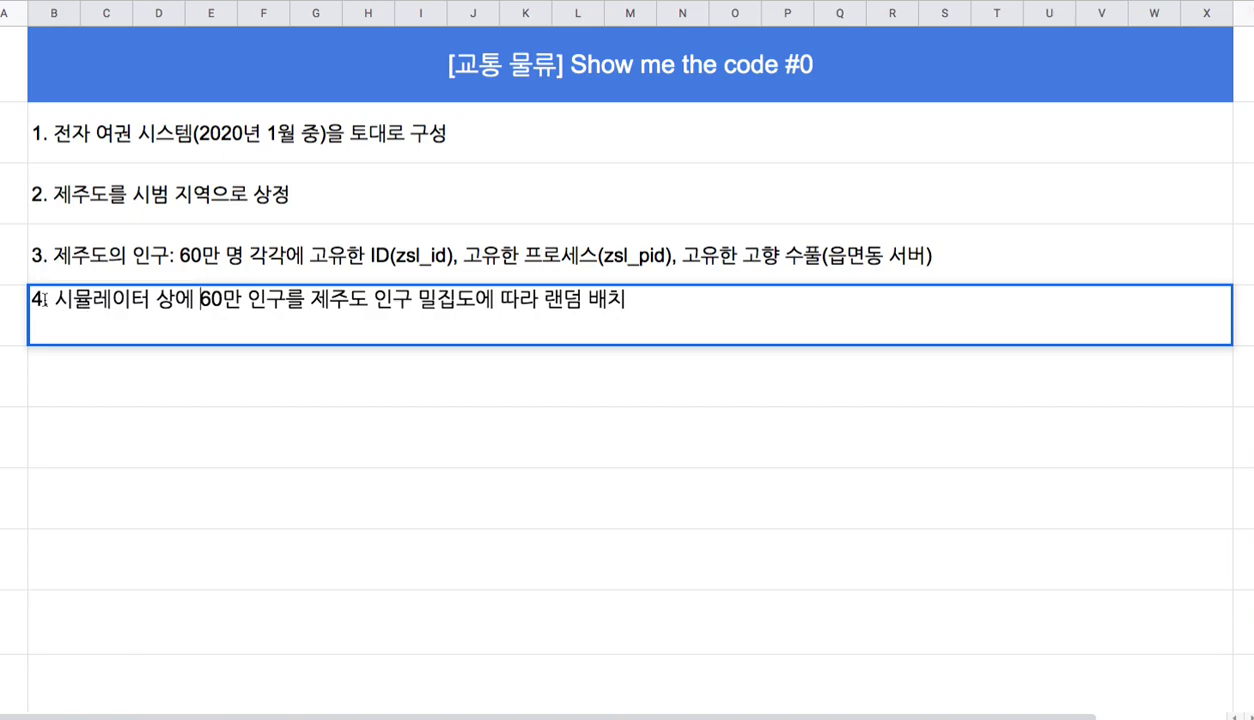
pyautogui.write('Unity 3')
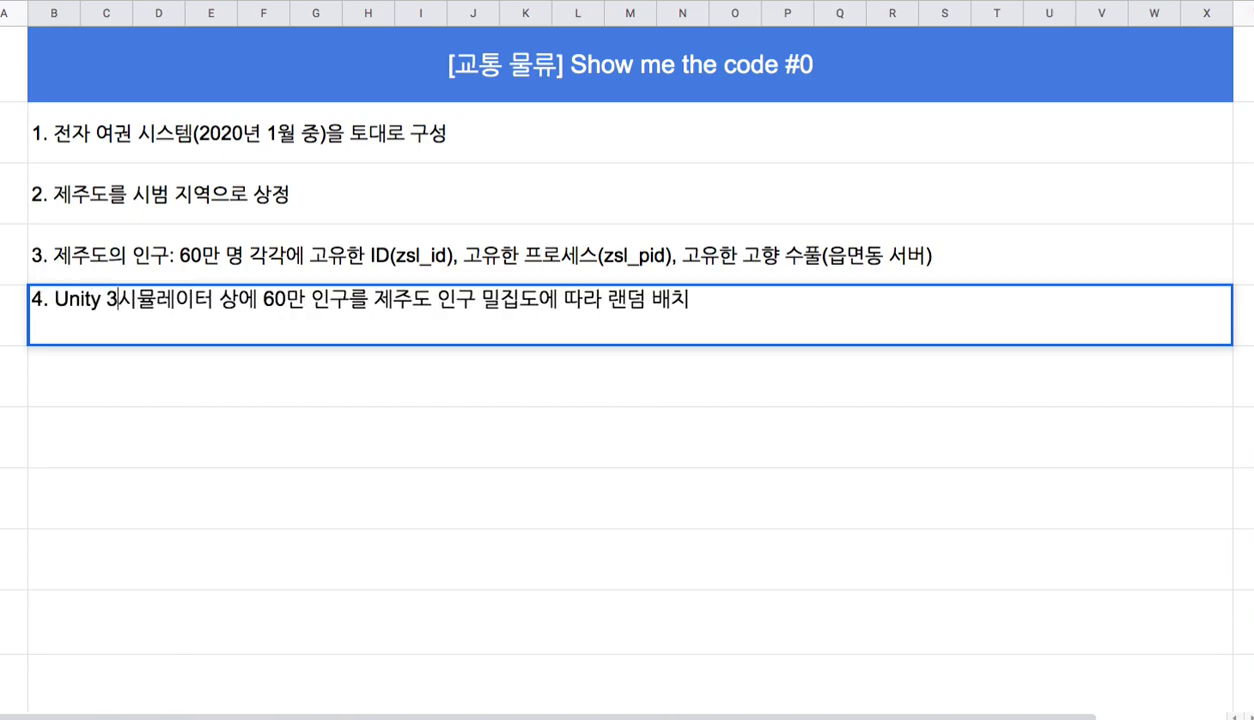
pyautogui.write('D ML')
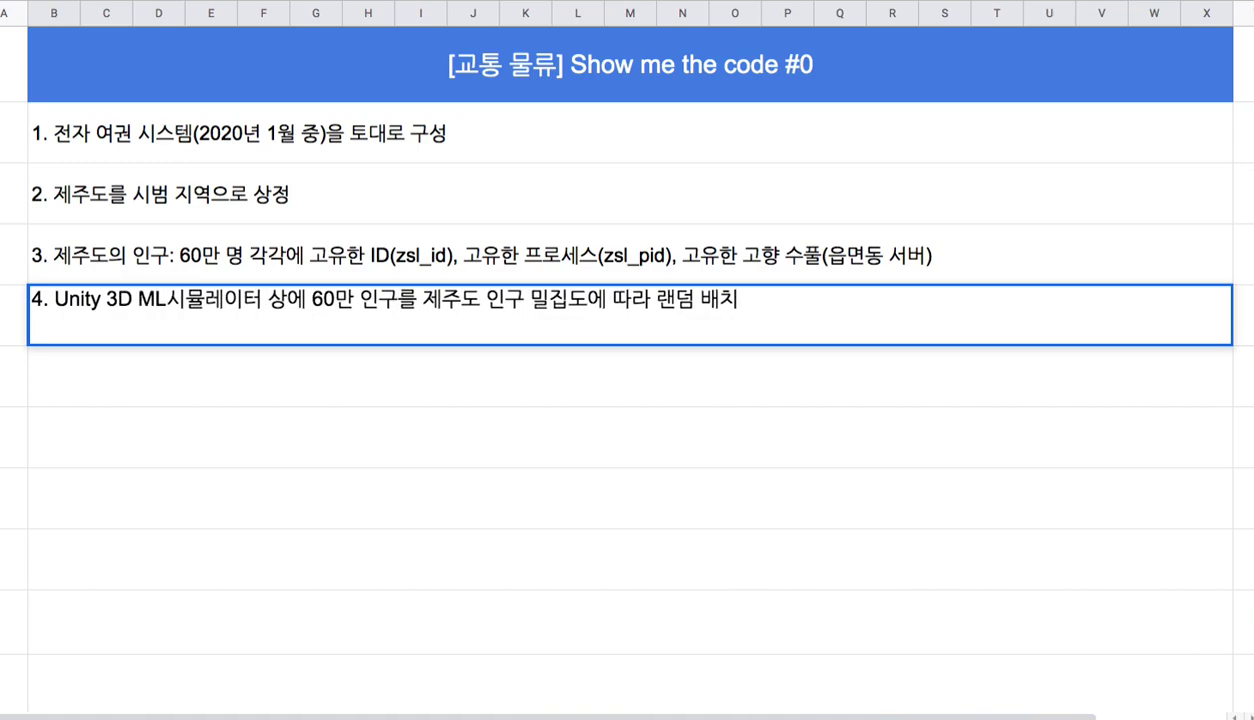
pyautogui.write(':')
pyautogui.press('Return')
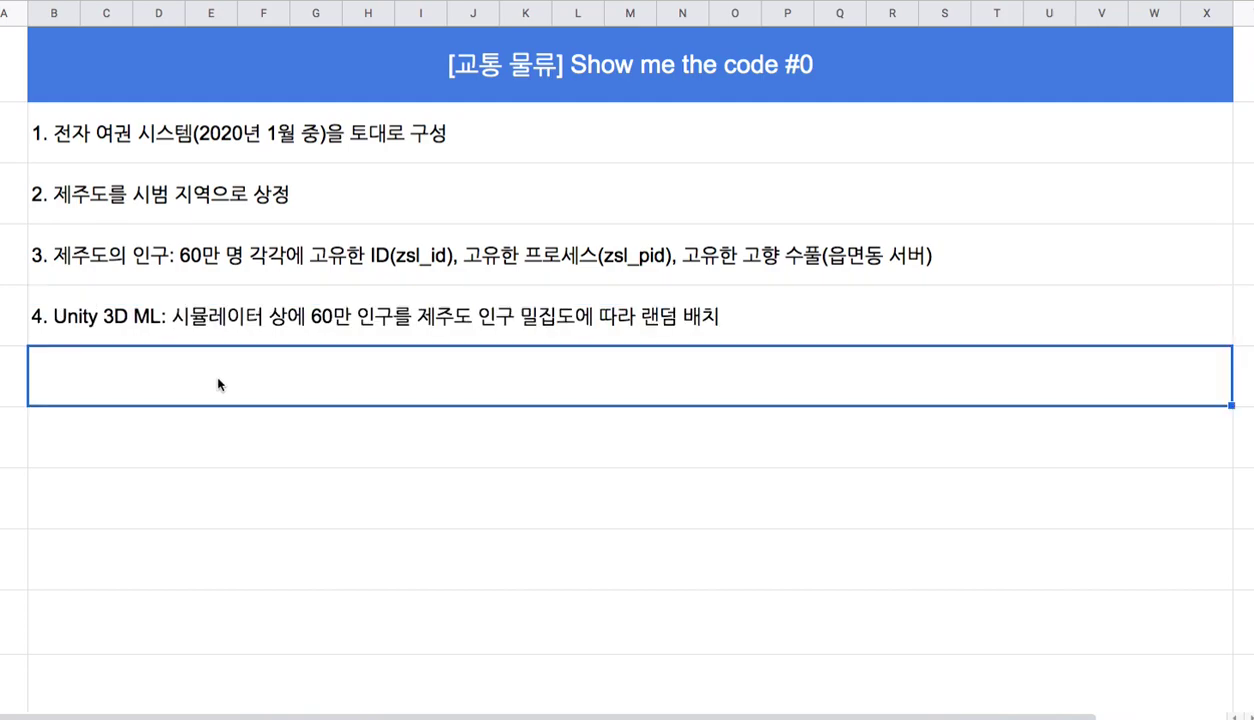
# - Start item 5 in the empty row below item 4 with the text "5. 다양한 크기와 용도의 자율주행"
pyautogui.write('5.')
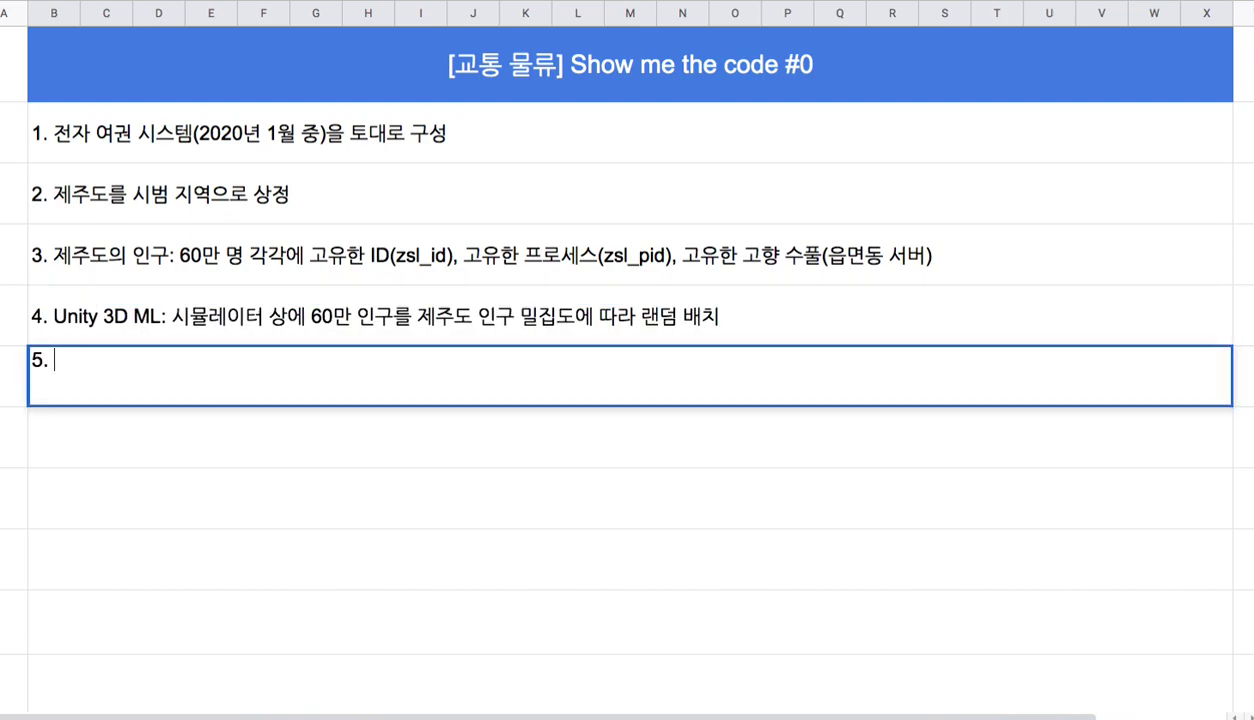
pyautogui.write(' ekdid')
pyautogui.press('BackSpace')
pyautogui.press('BackSpace')
pyautogui.press('BackSpace')
pyautogui.write('다양한 크기와 용도의 잠')
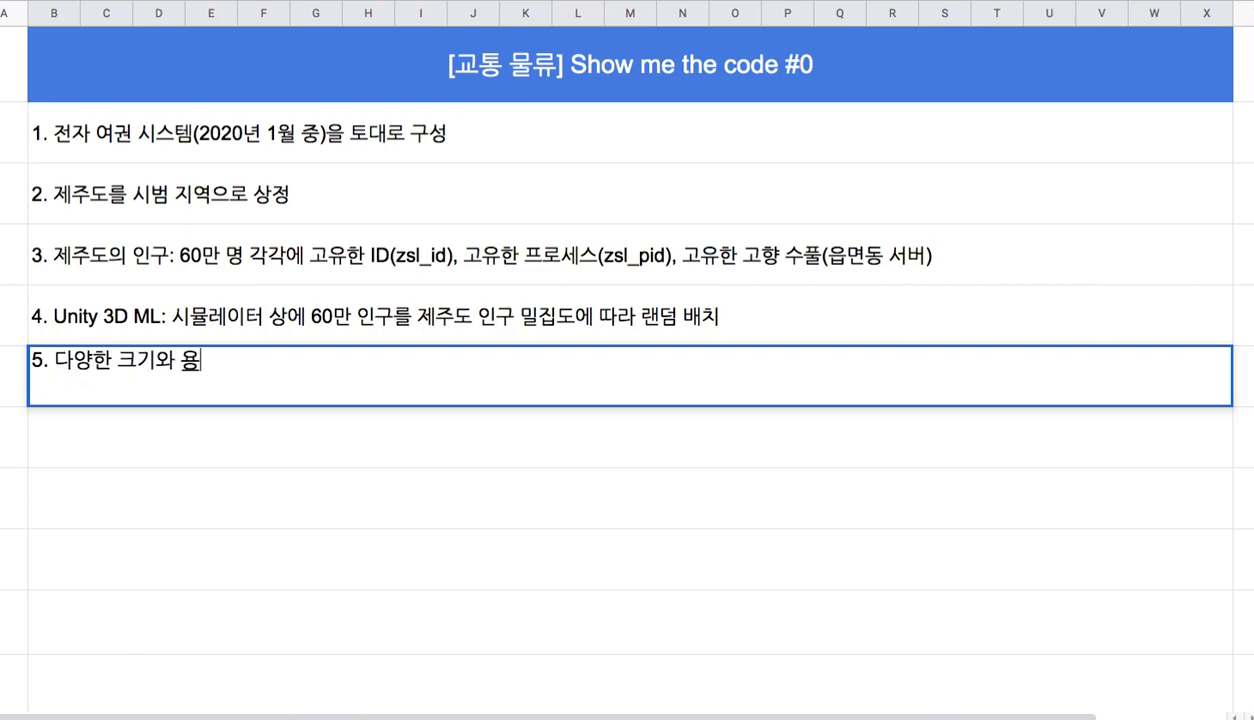
pyautogui.press('BackSpace')
pyautogui.write('유로')
pyautogui.press('BackSpace')
pyautogui.press('BackSpace')
pyautogui.press('BackSpace')
pyautogui.write('율주행 ')
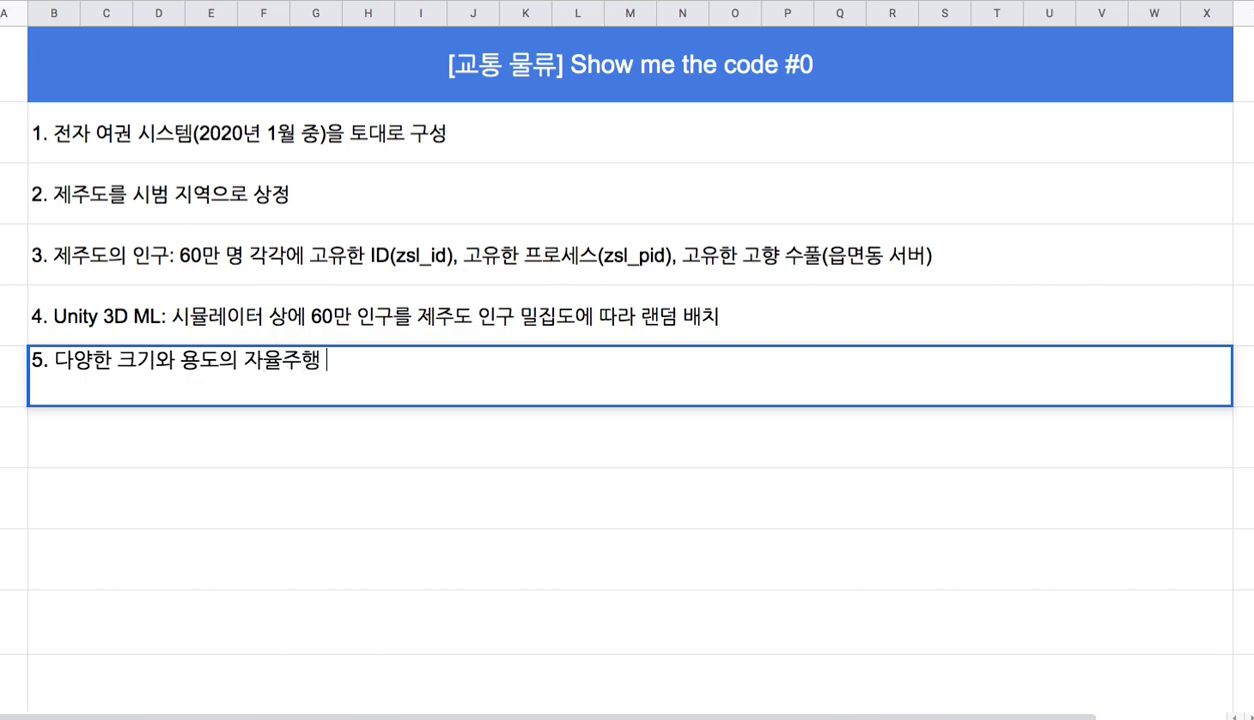
# - Continue item 5 with the text "차량을 임의의 수로 인구 밀집에 따라 배치"
pyautogui.write('차량을 일')
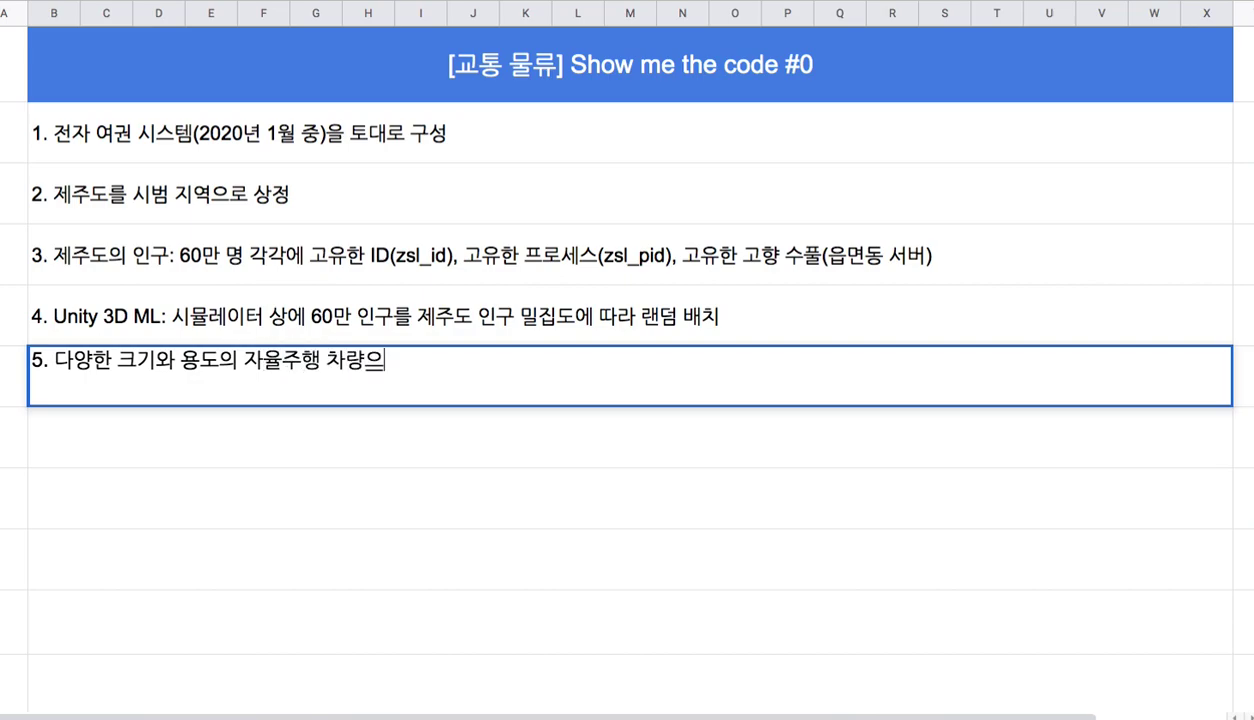
pyautogui.press('BackSpace')
pyautogui.write('임의의 수')
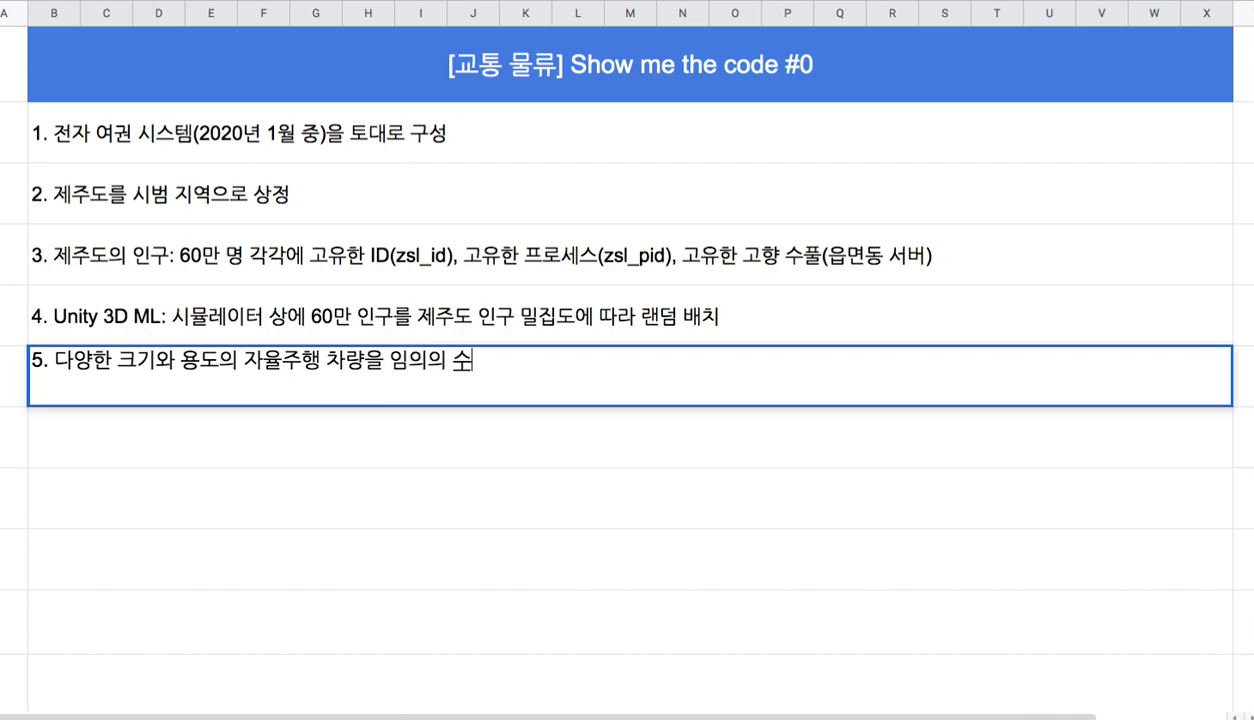
pyautogui.write('로')
pyautogui.write(' 인')
pyautogui.write('구 미')
pyautogui.write('ㄹ집에 따라 ')
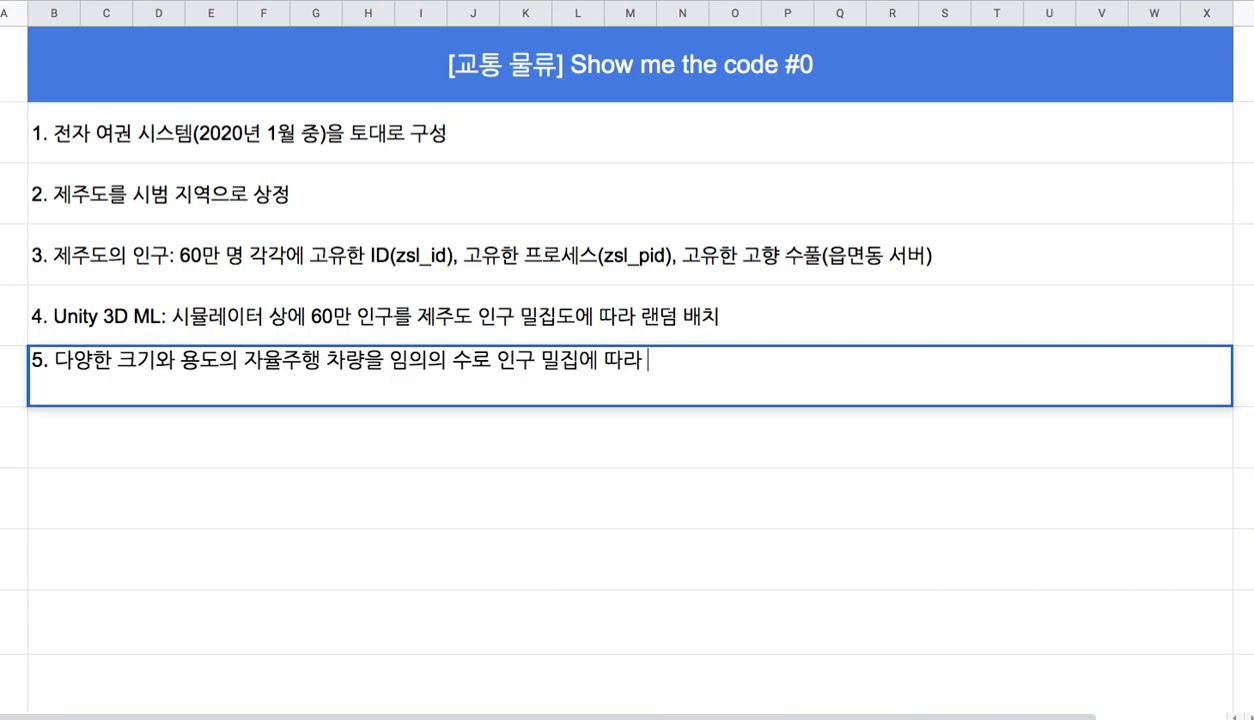
pyautogui.write('배치')
# - Colour the words "임의의 수" in item 5 dark red
pyautogui.moveTo(389, 360); pyautogui.dragTo(466, 360)
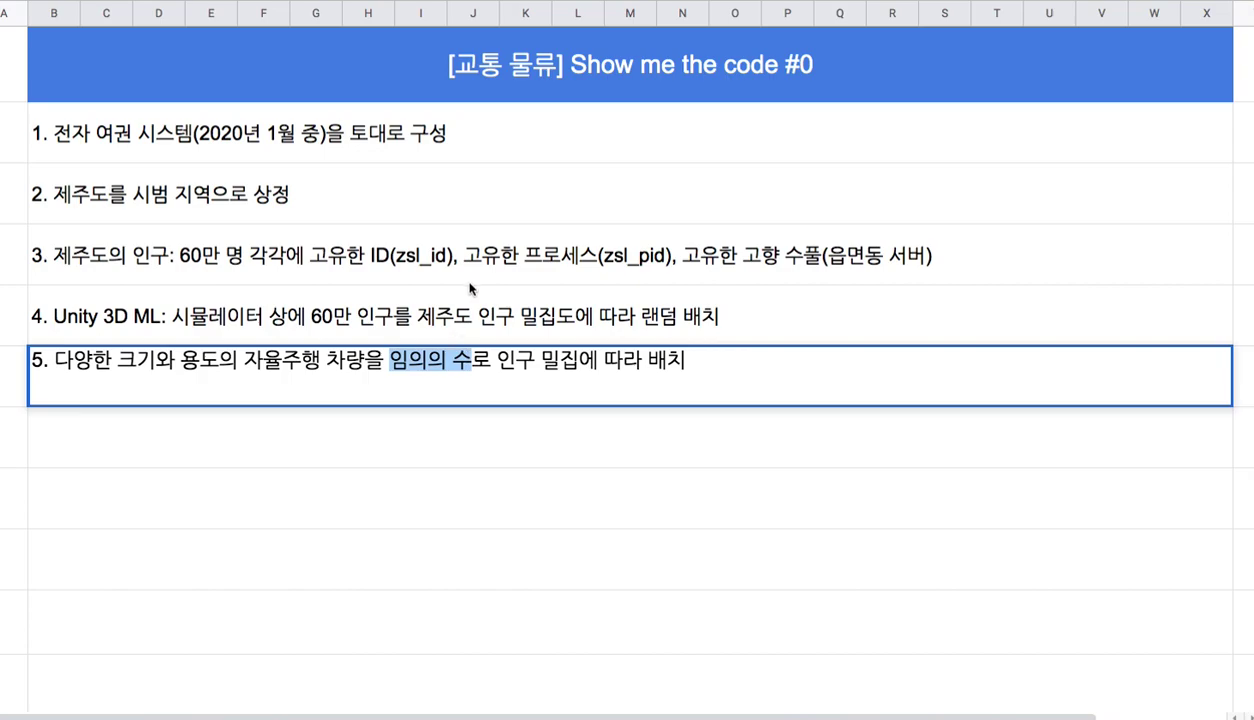
pyautogui.click(835, 8)
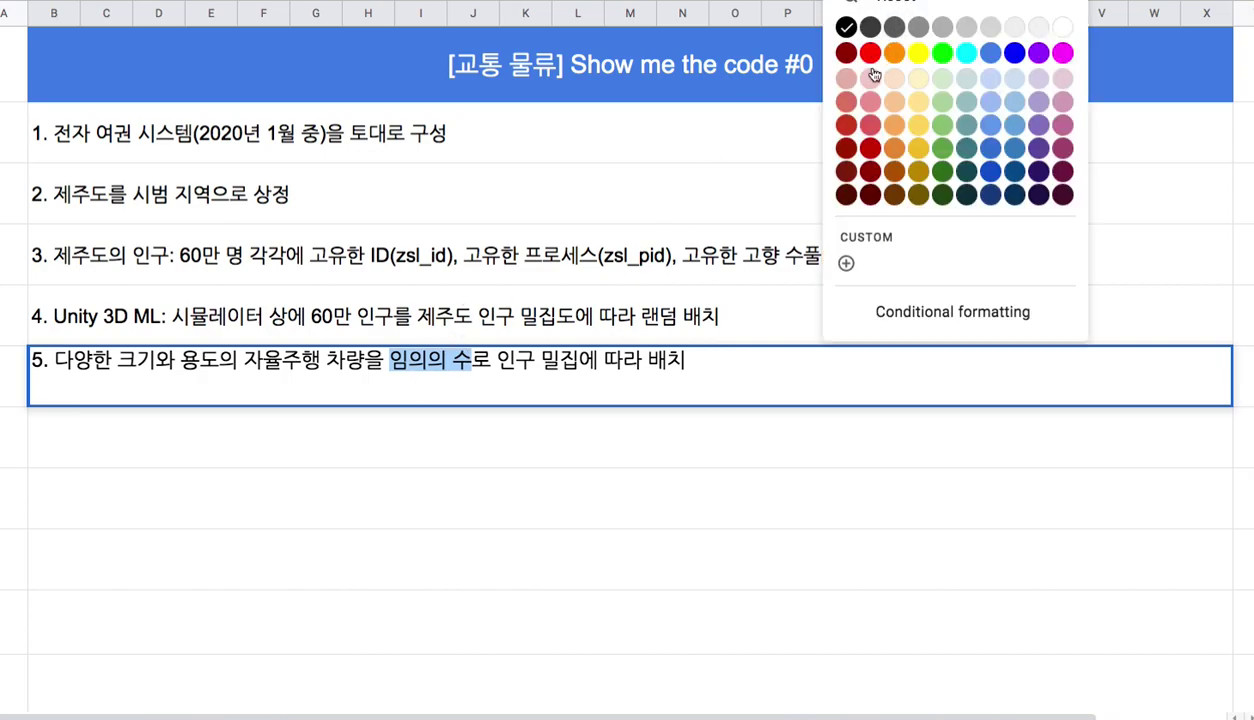
pyautogui.click(846, 172)
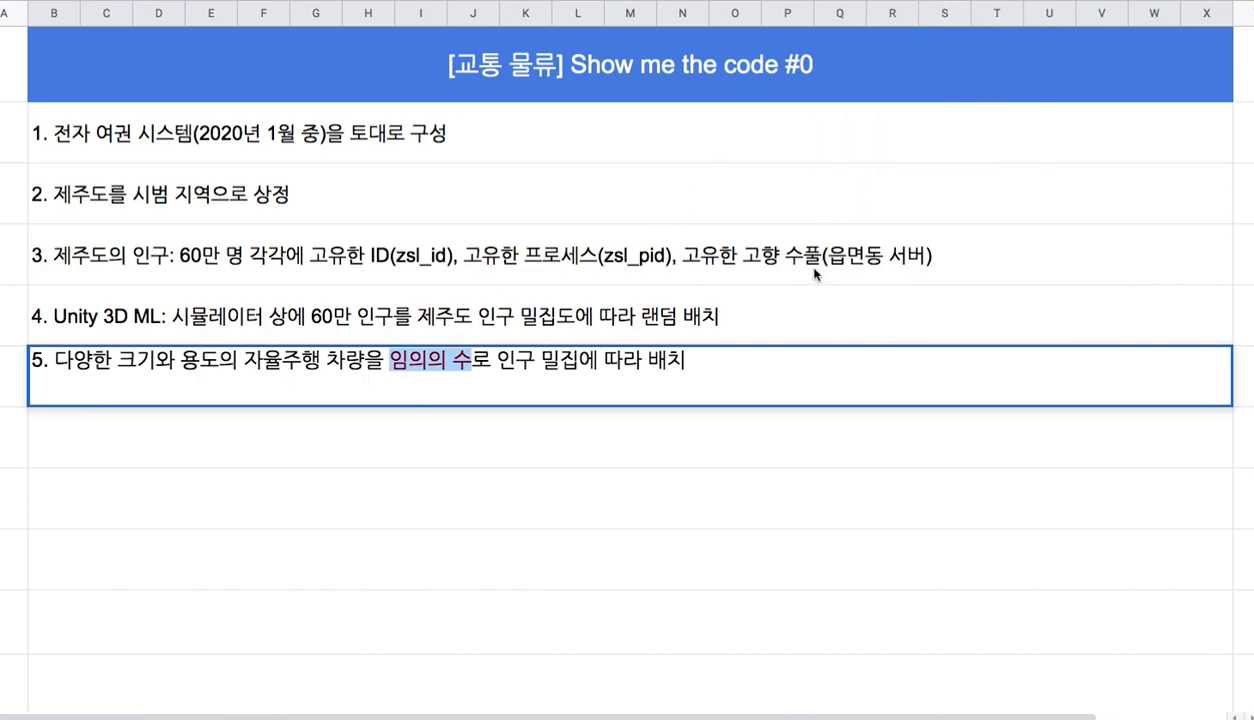
# - Append ": 임의의 수를 일정 수로 수렴해가는 과정 => ML Training" at the end of item 5
pyautogui.click(702, 366)
pyautogui.write(': 임의의')
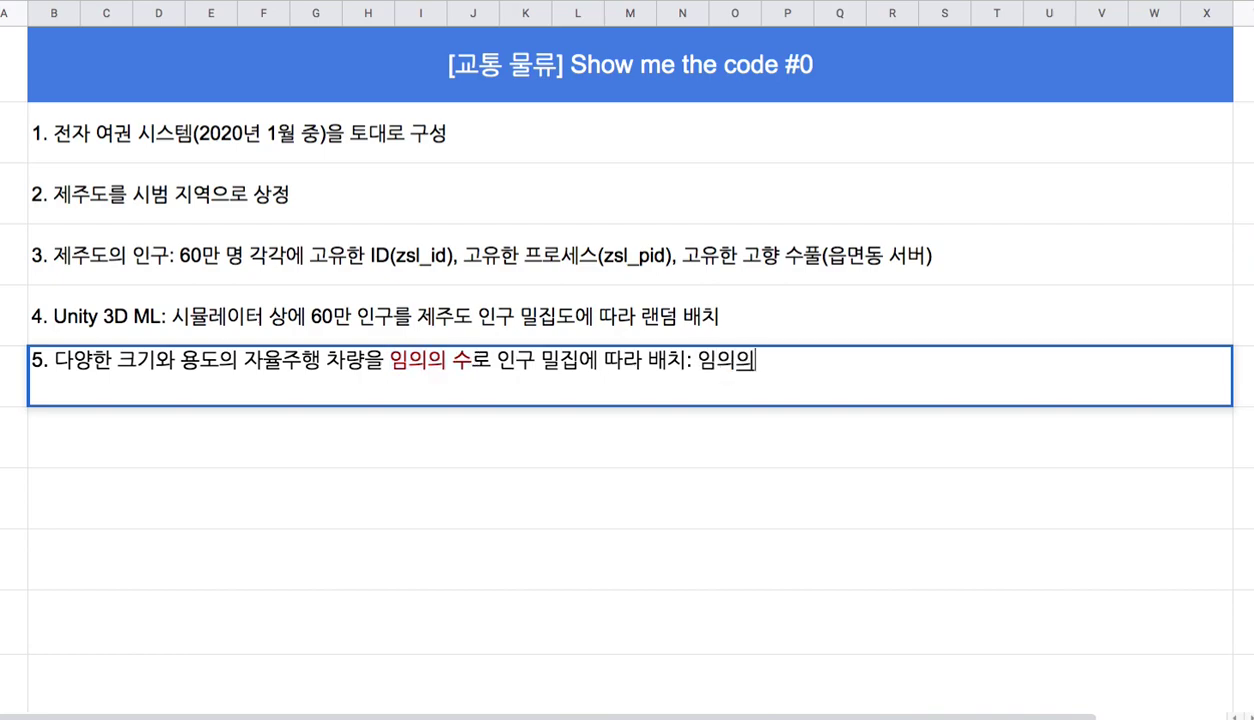
pyautogui.write(' 수를 일정 수로 ')
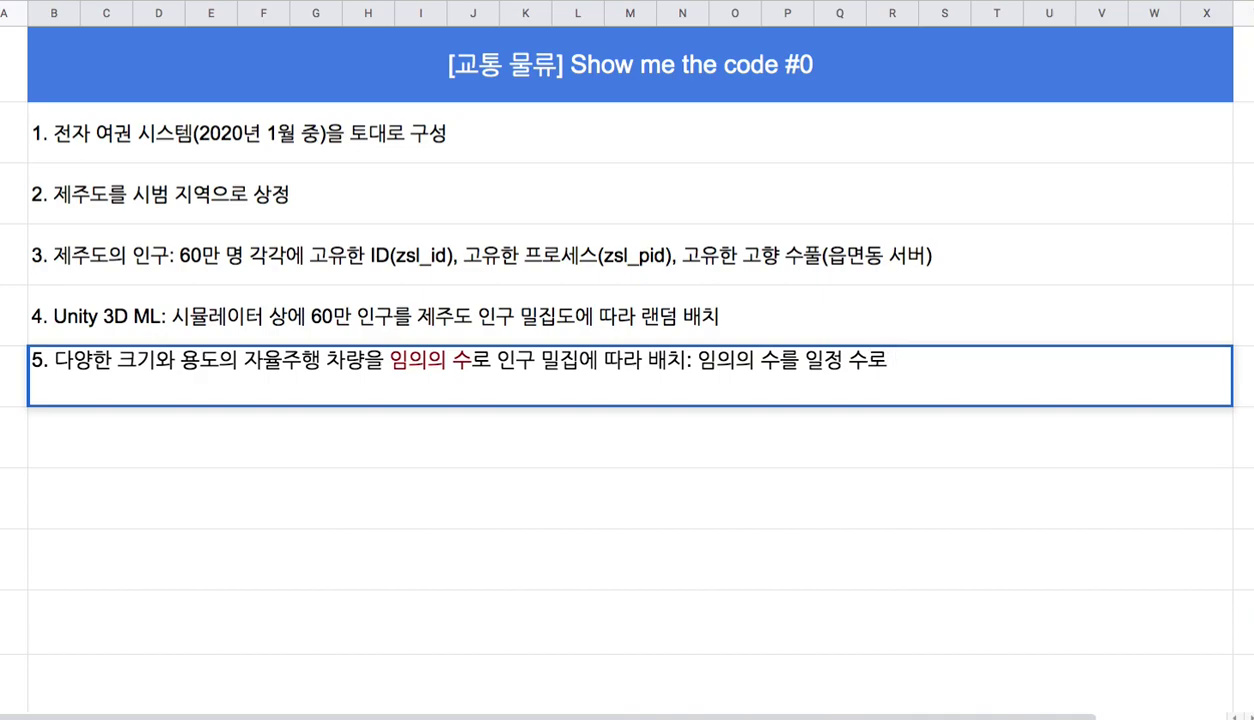
pyautogui.write('점')
pyautogui.press('BackSpace')
pyautogui.press('BackSpace')
pyautogui.press('BackSpace')
pyautogui.write('수렴해가는 과정')
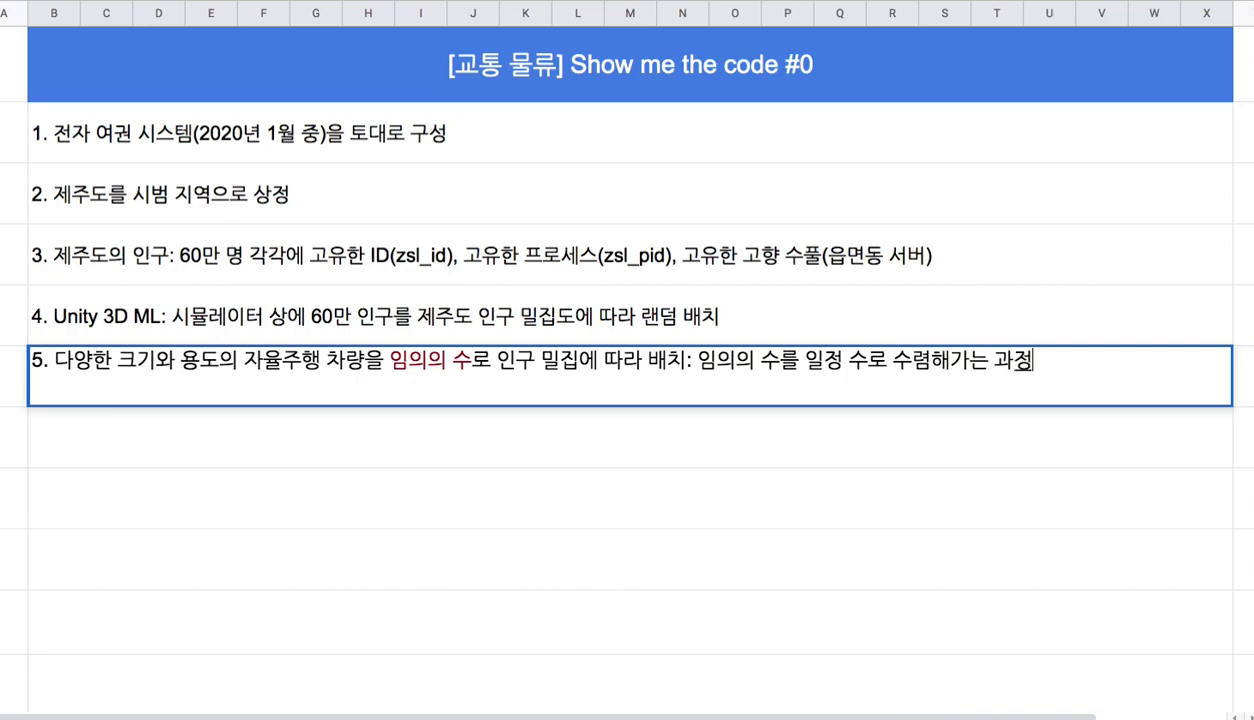
pyautogui.write(' => ML T')
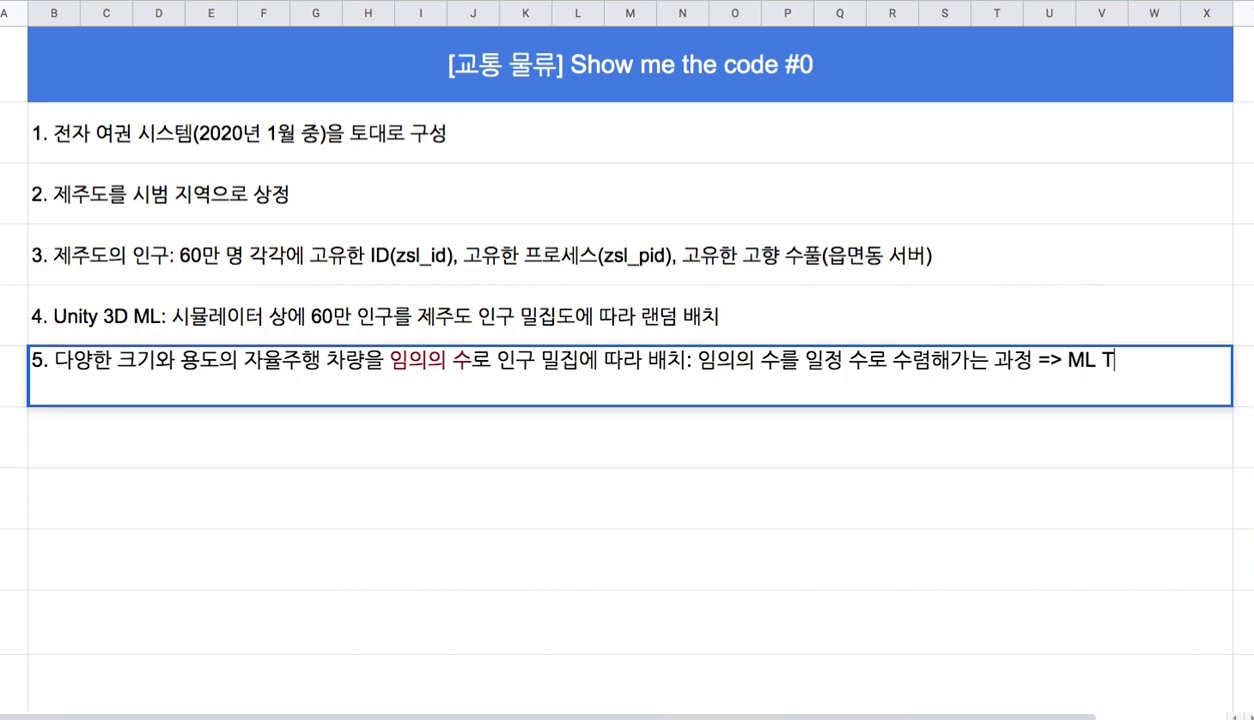
pyautogui.write('raining')
# - Colour the words "일정 수" in item 5 dark red
pyautogui.moveTo(1103, 359); pyautogui.dragTo(1175, 359)
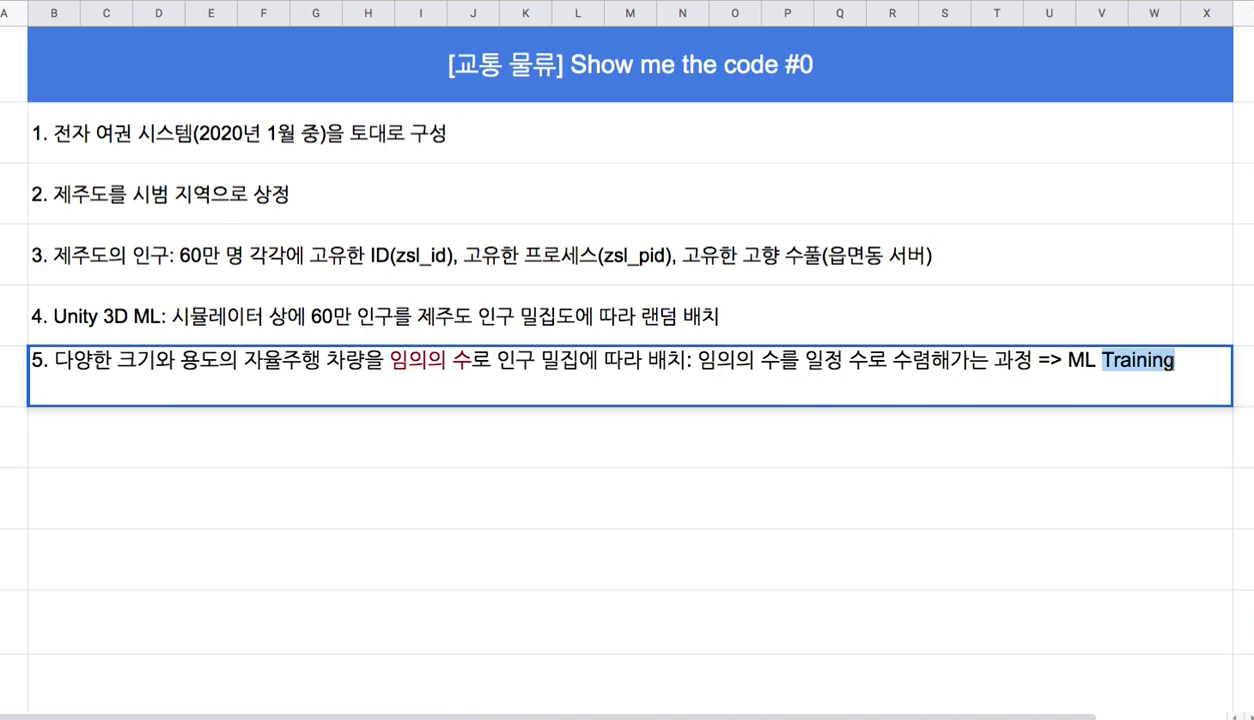
pyautogui.moveTo(1067, 360); pyautogui.dragTo(1159, 378)
pyautogui.doubleClick(1143, 362)
pyautogui.moveTo(805, 360); pyautogui.dragTo(869, 366)
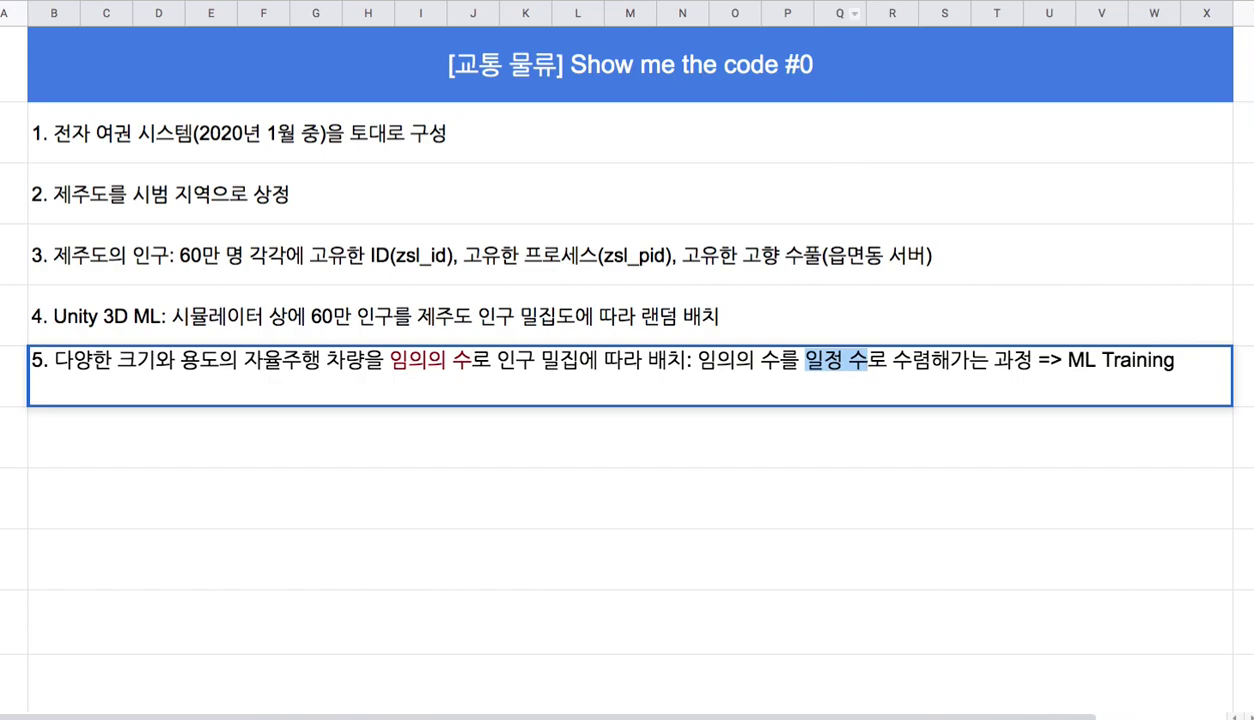
pyautogui.click(837, 5)
pyautogui.click(872, 175)
# - Add item 6 in the next row with the text "6. 차량의 크기와 종류는 10등분: 1인승 차량 ~ 20인승 차량,"
pyautogui.click(656, 430)
pyautogui.write('6. ckf')
pyautogui.press('BackSpace')
pyautogui.press('BackSpace')
pyautogui.write('차량의 크기와 종류는 10등분')
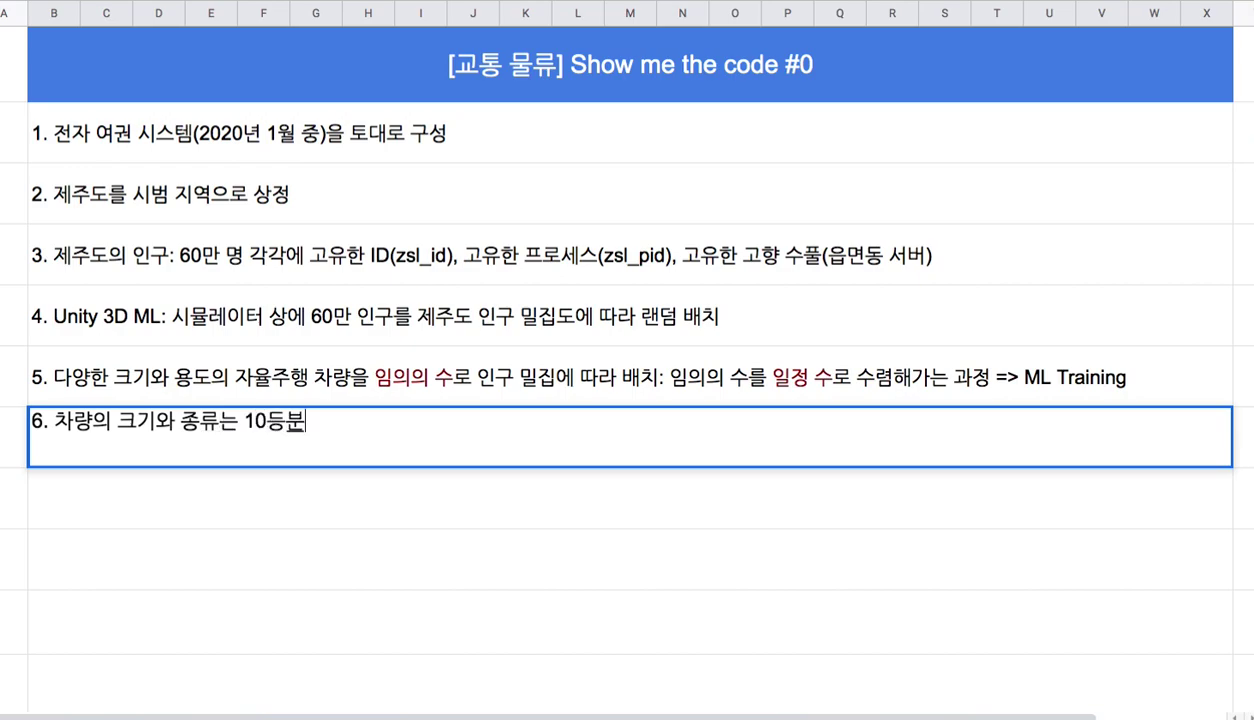
pyautogui.write(': 1인승 차량')
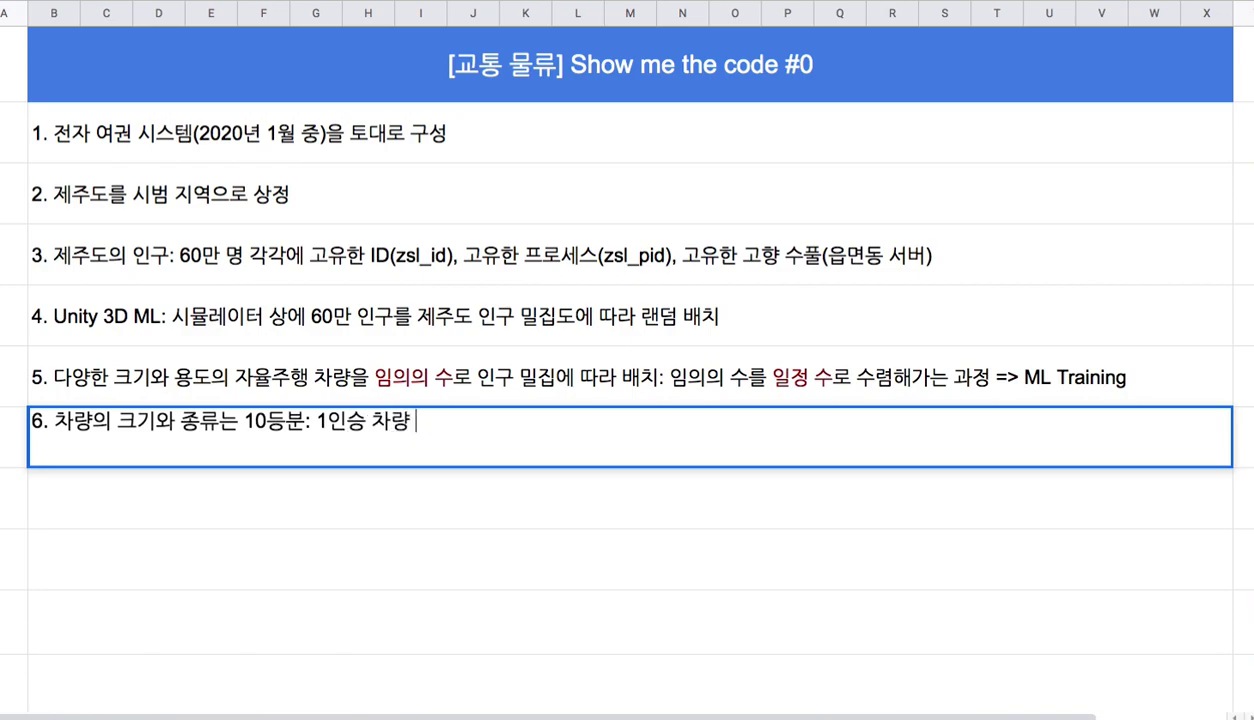
pyautogui.write(' ~ 20인스승 차량, ')
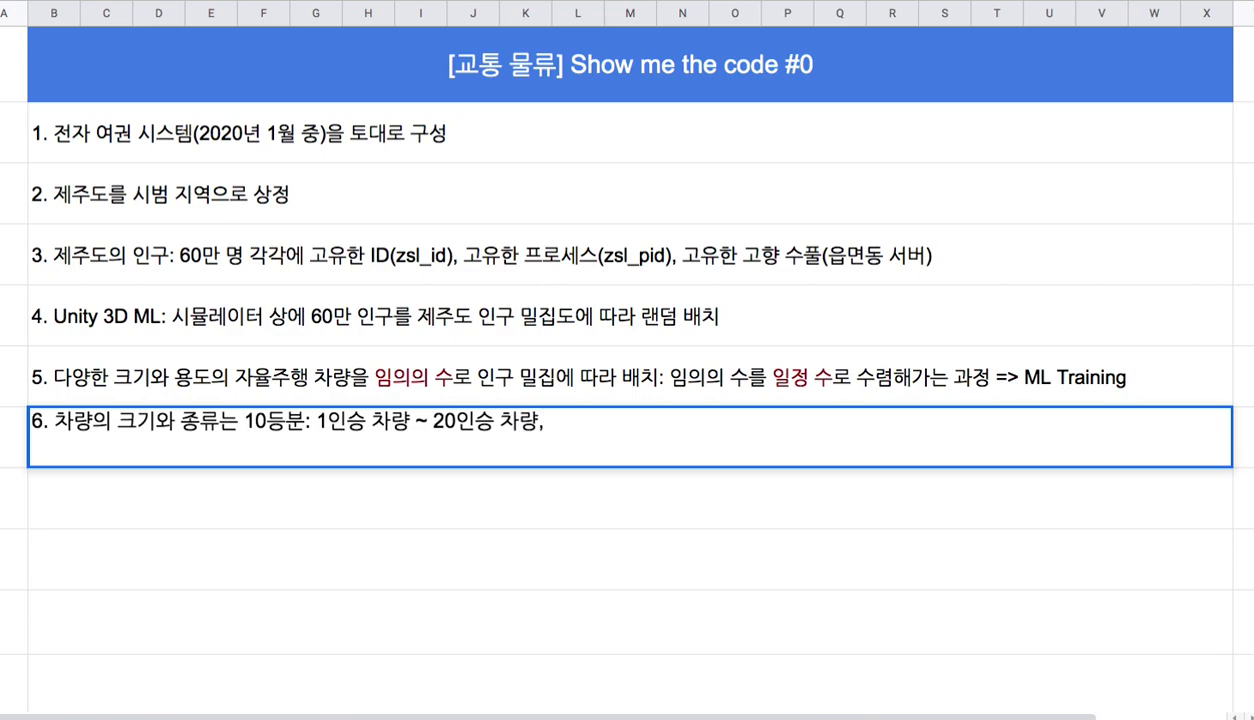
# - Finish item 6 by appending "작은 화물 운송 장치 ~ 대형 화물 운송 장치"
pyautogui.write('작은 화물 ')
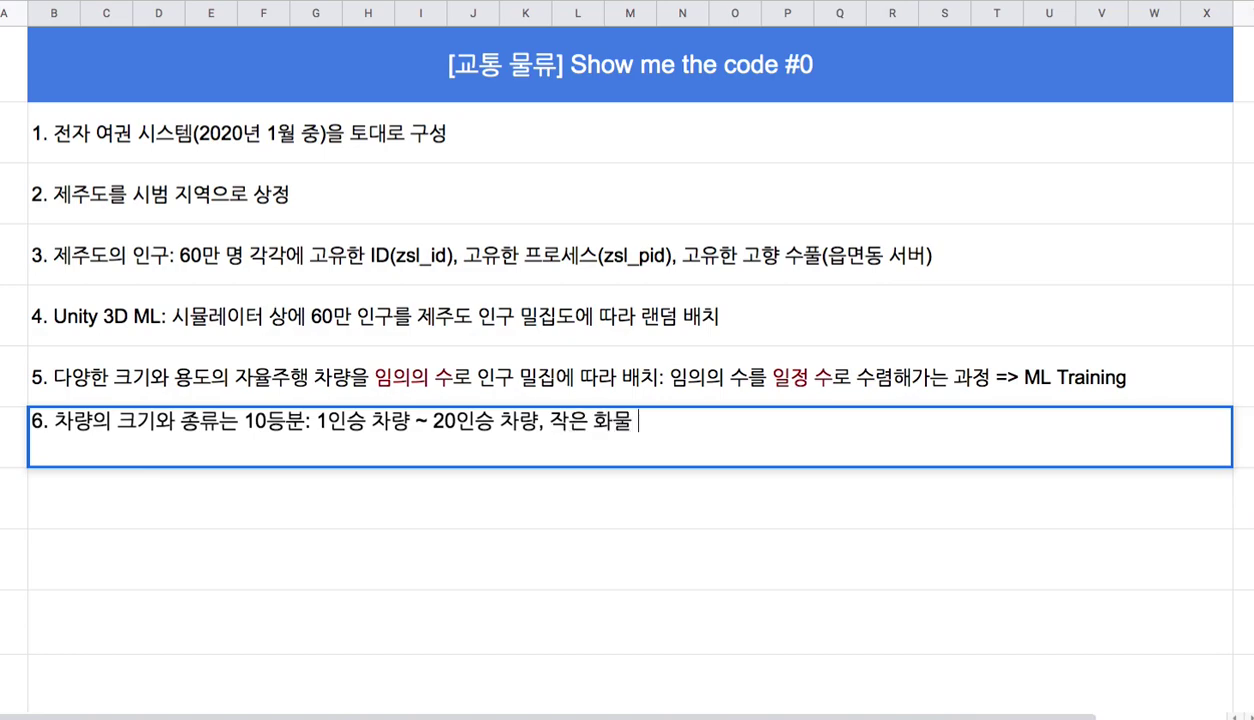
pyautogui.write('운송 장치')
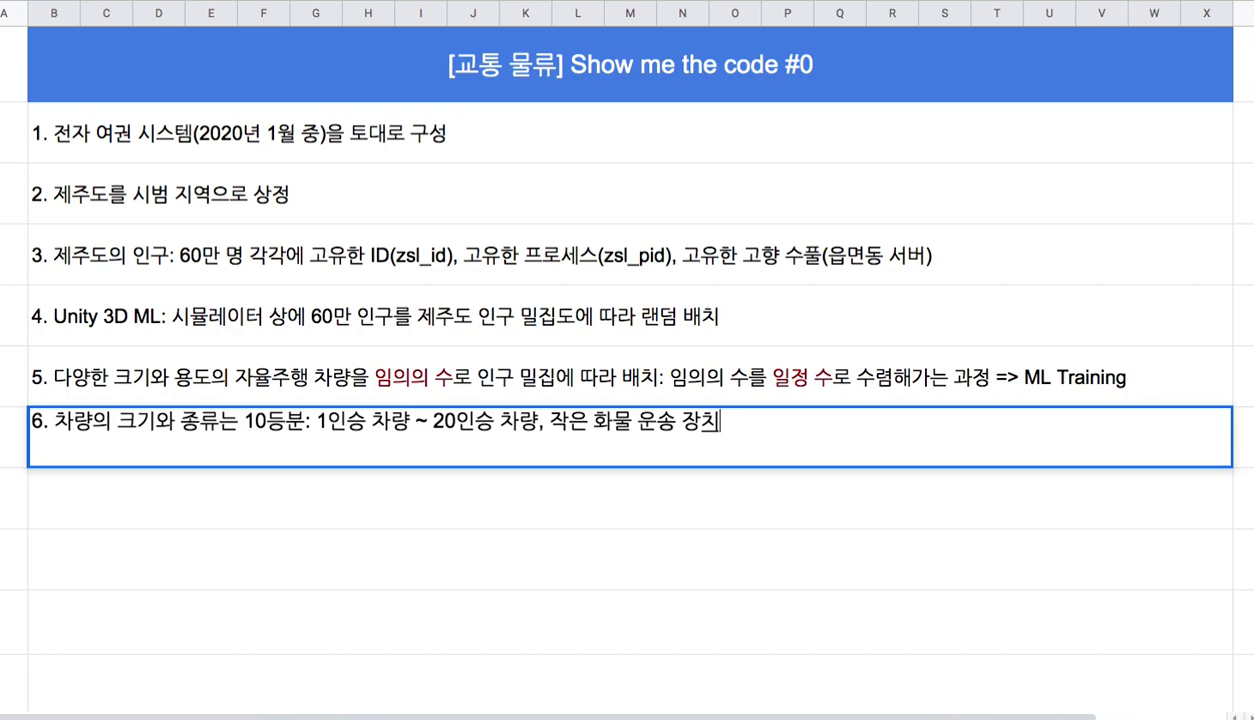
pyautogui.write(' ~ 대형')
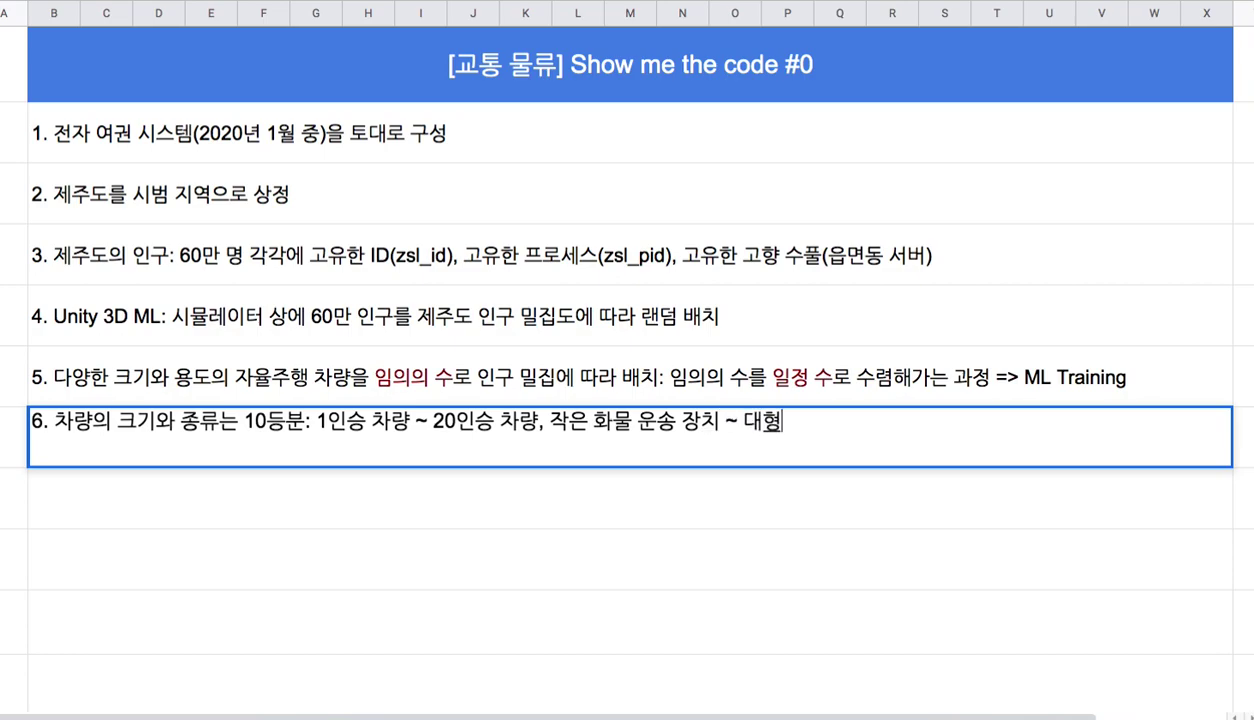
pyautogui.write(' 화물 운송 장치')
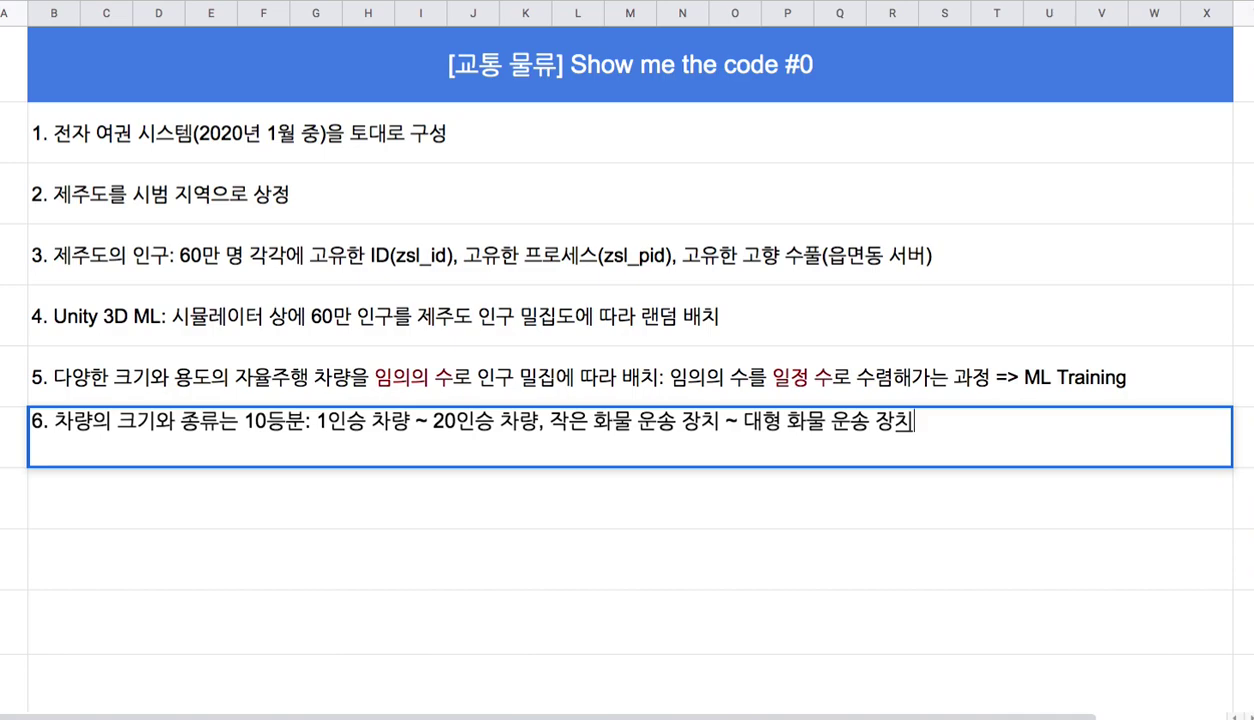
# - Add item 7 in the next row with the text "7. 제주시의 교통량 정보를 토대로, 랜덤하게 교통/물류 수요를 발생"
pyautogui.click(659, 486)
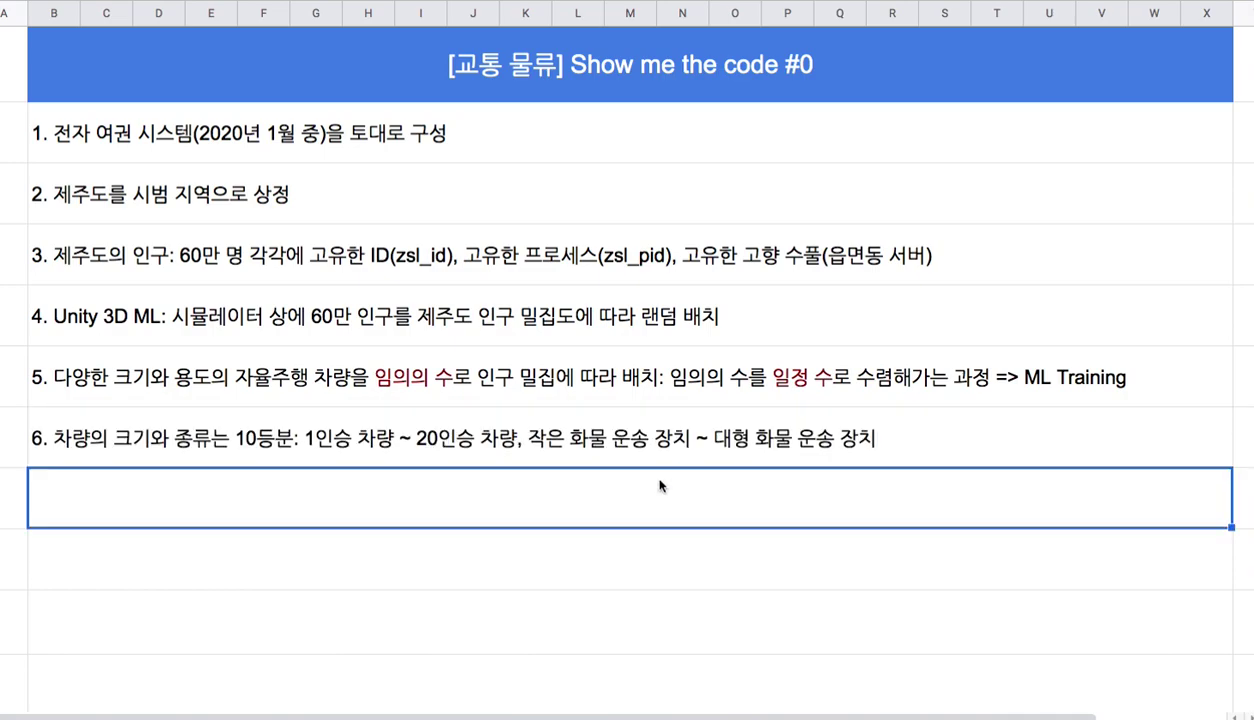
pyautogui.write('7')
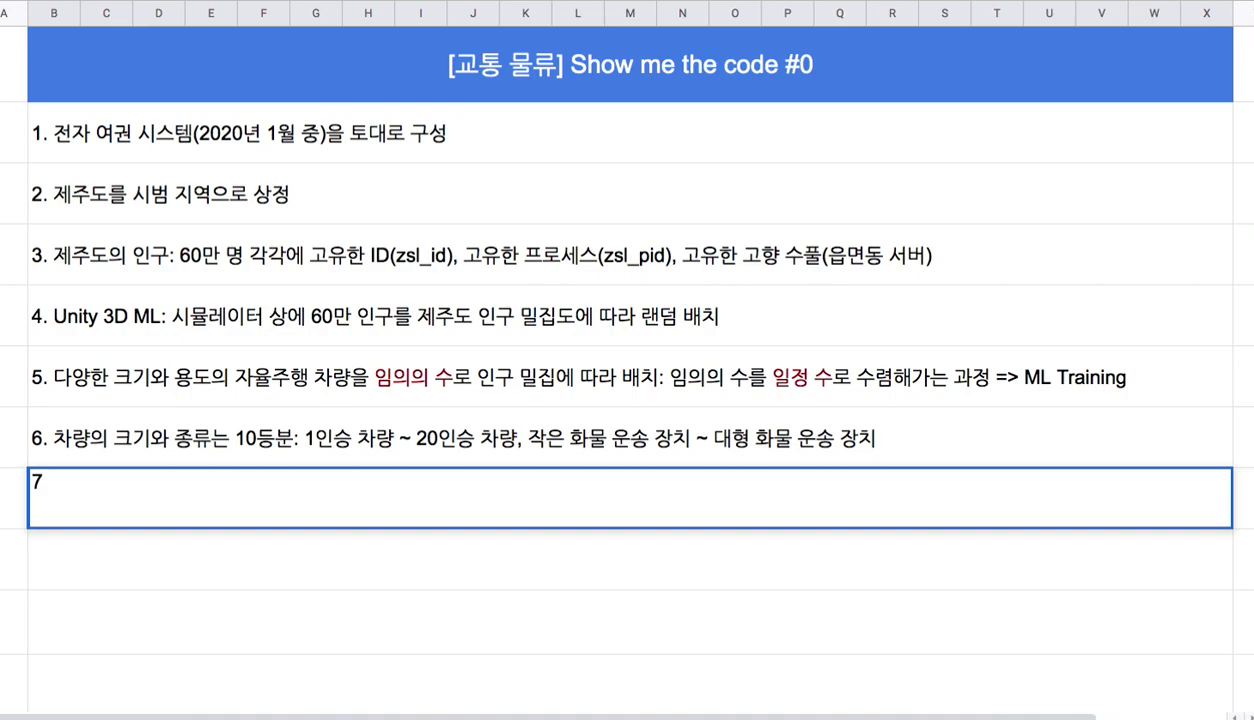
pyautogui.write('. 제주시의 ㄱ')
pyautogui.write('교통 저')
pyautogui.press('BackSpace')
pyautogui.press('BackSpace')
pyautogui.write('량')
pyautogui.write(' 정보를 토대')
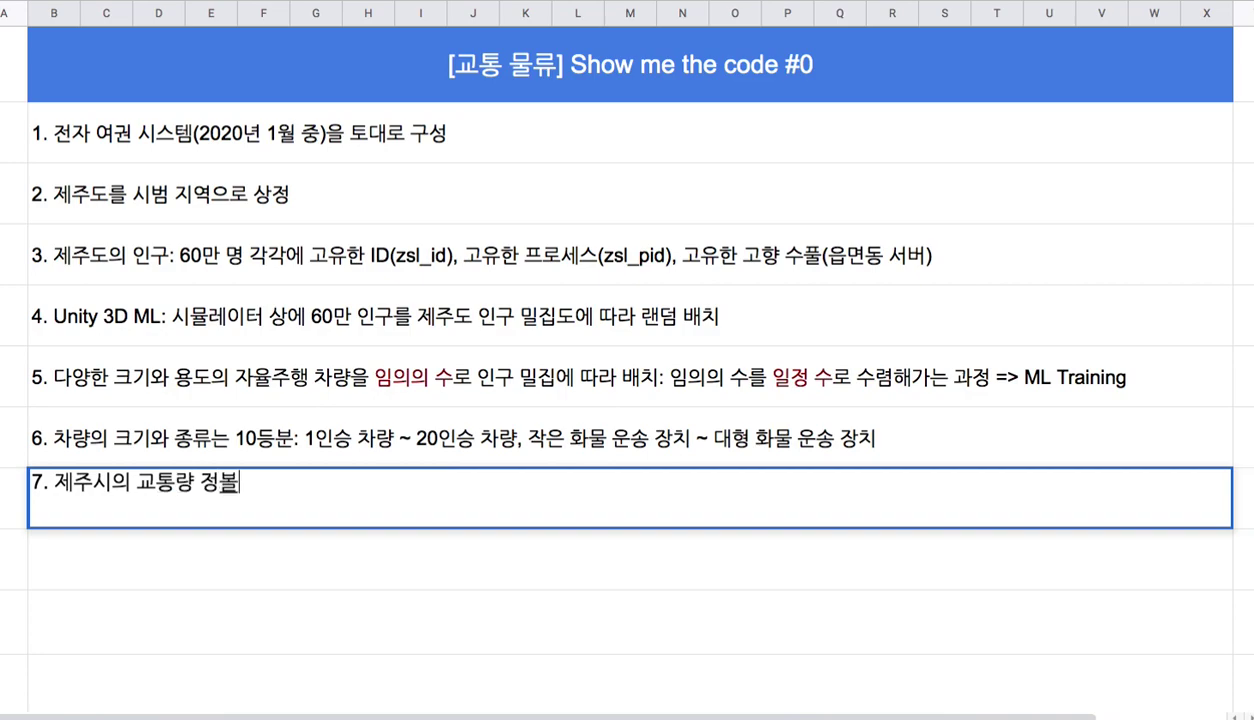
pyautogui.write('로, ')
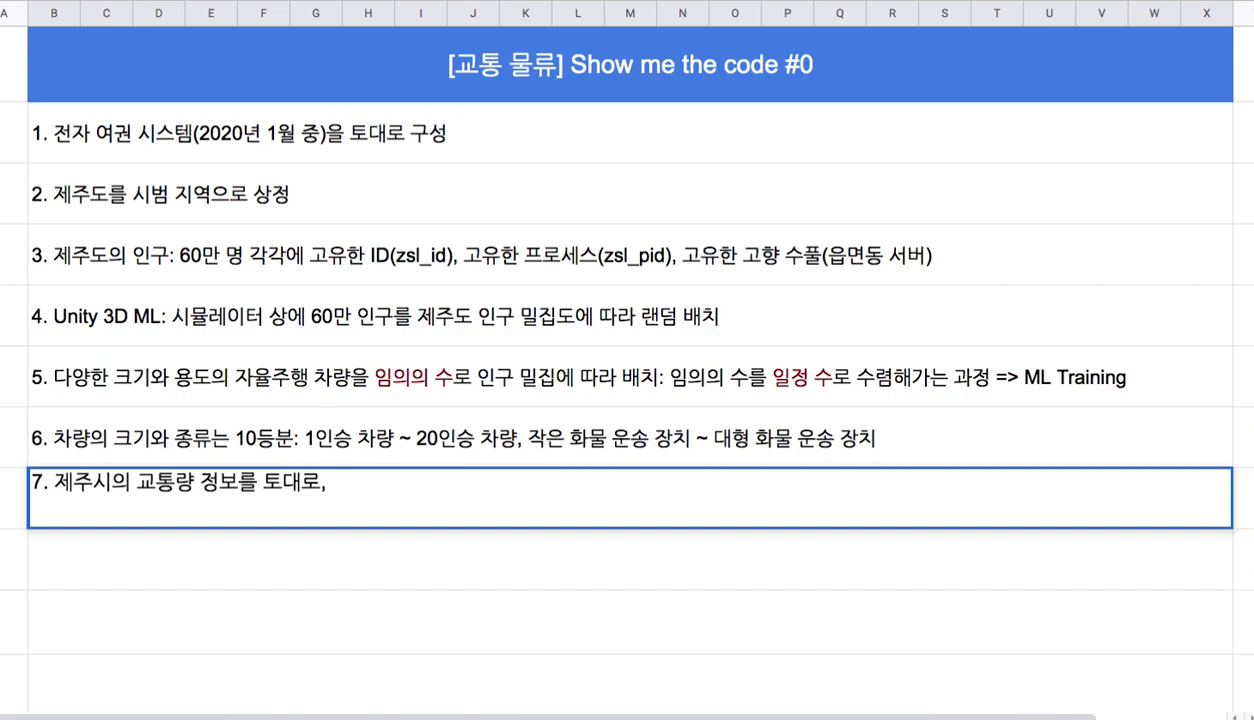
pyautogui.write('랜덤하게 교통')
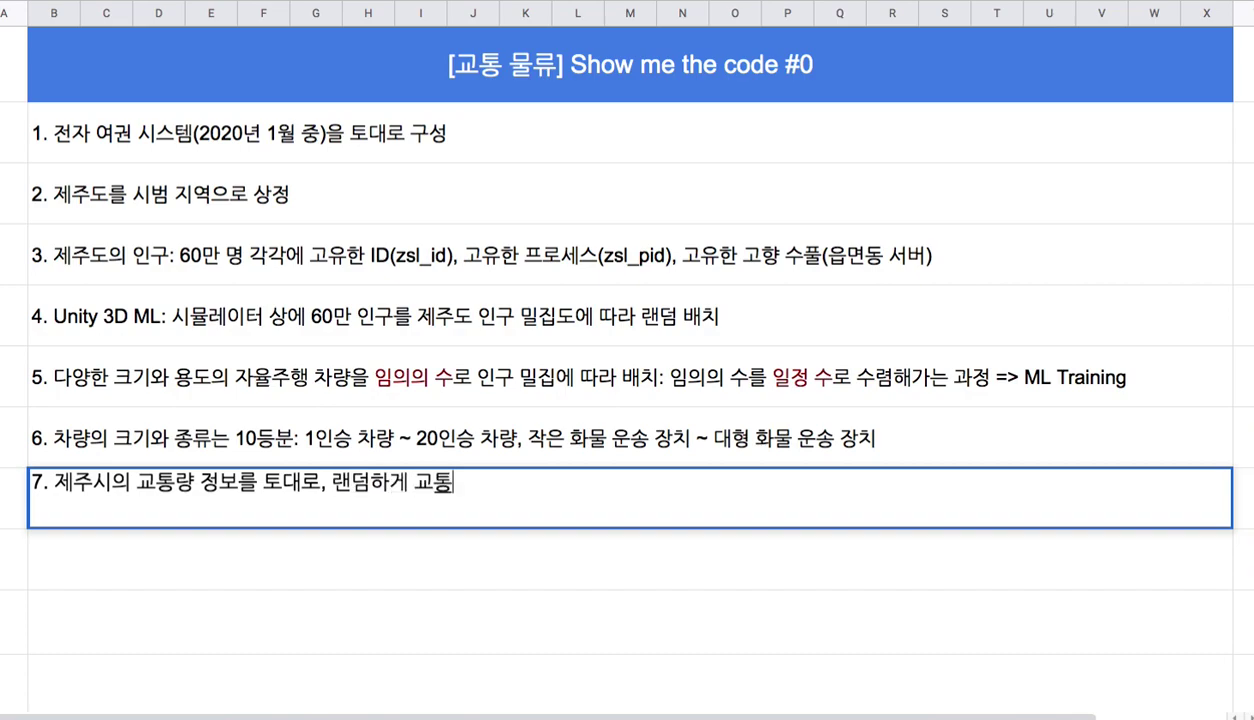
pyautogui.write('/물류 수요')
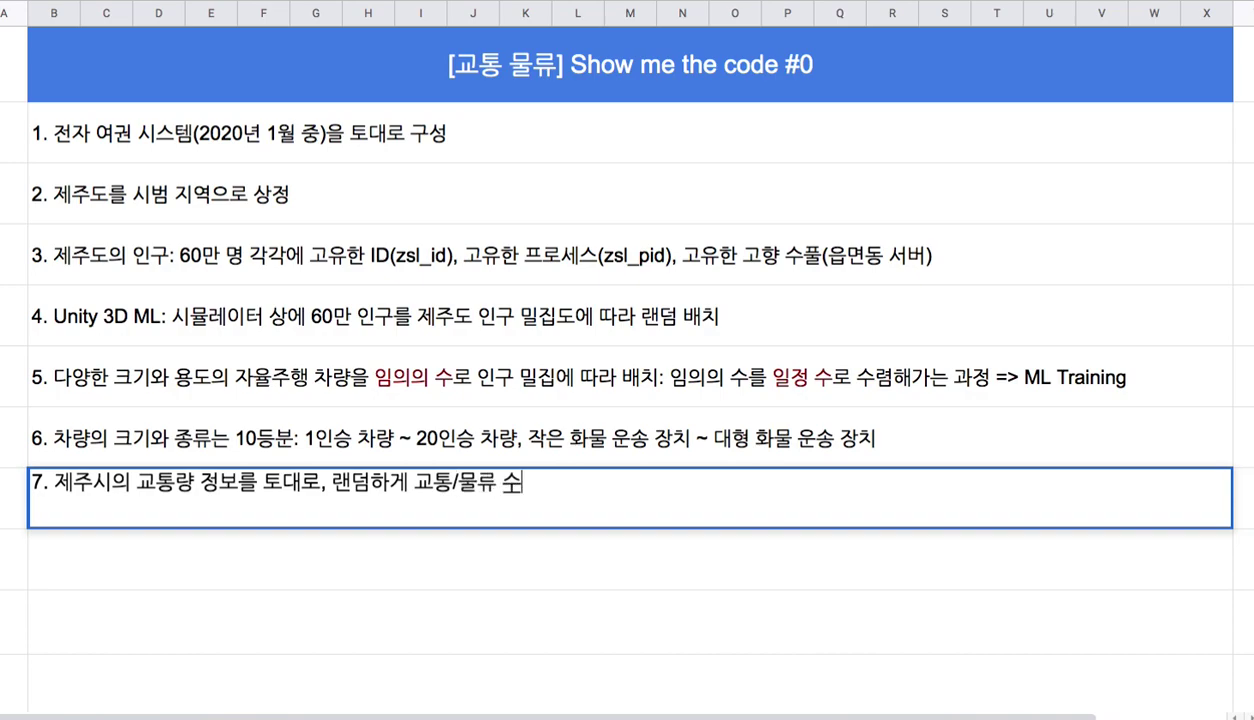
pyautogui.write('를 ㅂ발생')
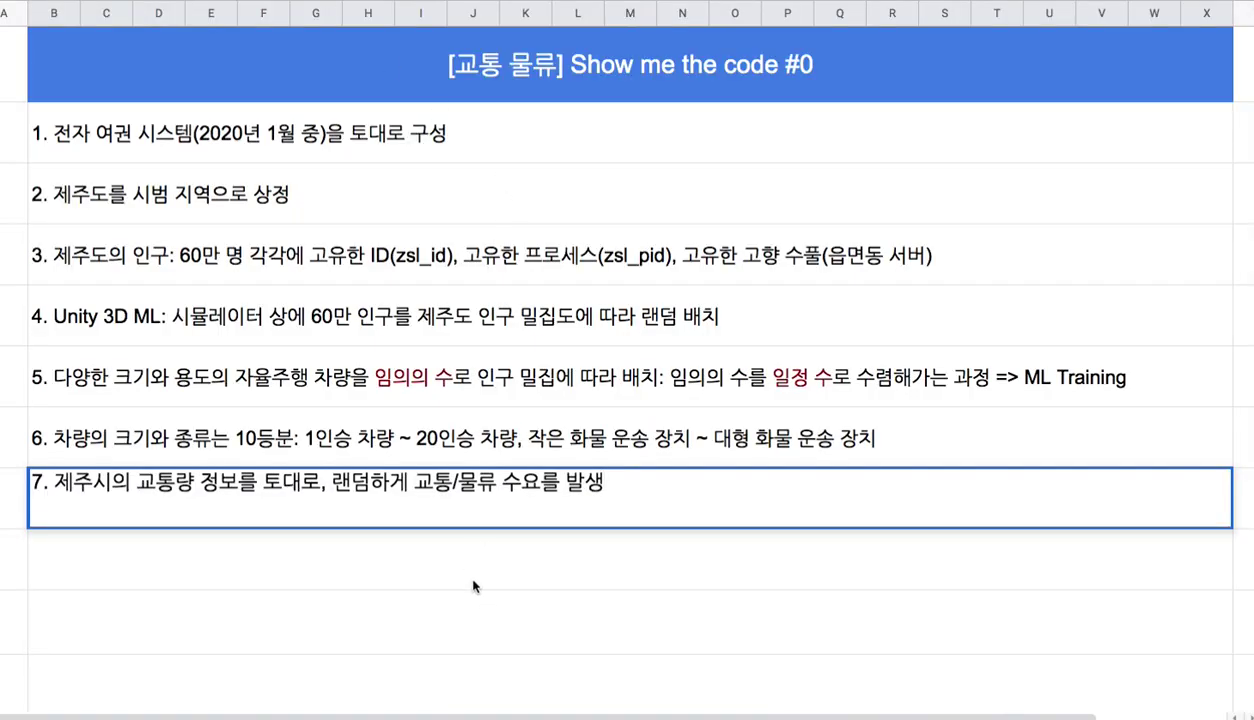
# - Start item 8 in the next row with the text "8. 교통: 누가 언제 어디서 어디로 이동할 지를 랜덤하게 발생,"
pyautogui.click(472, 566)
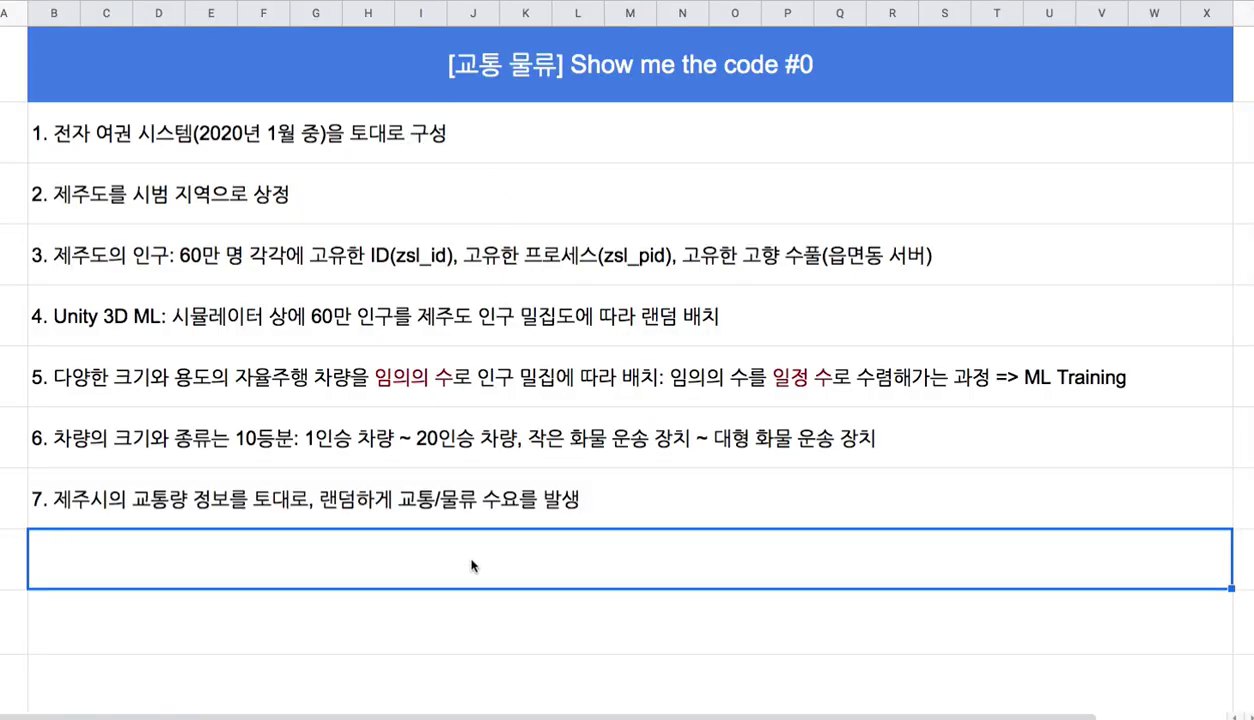
pyautogui.write('8')
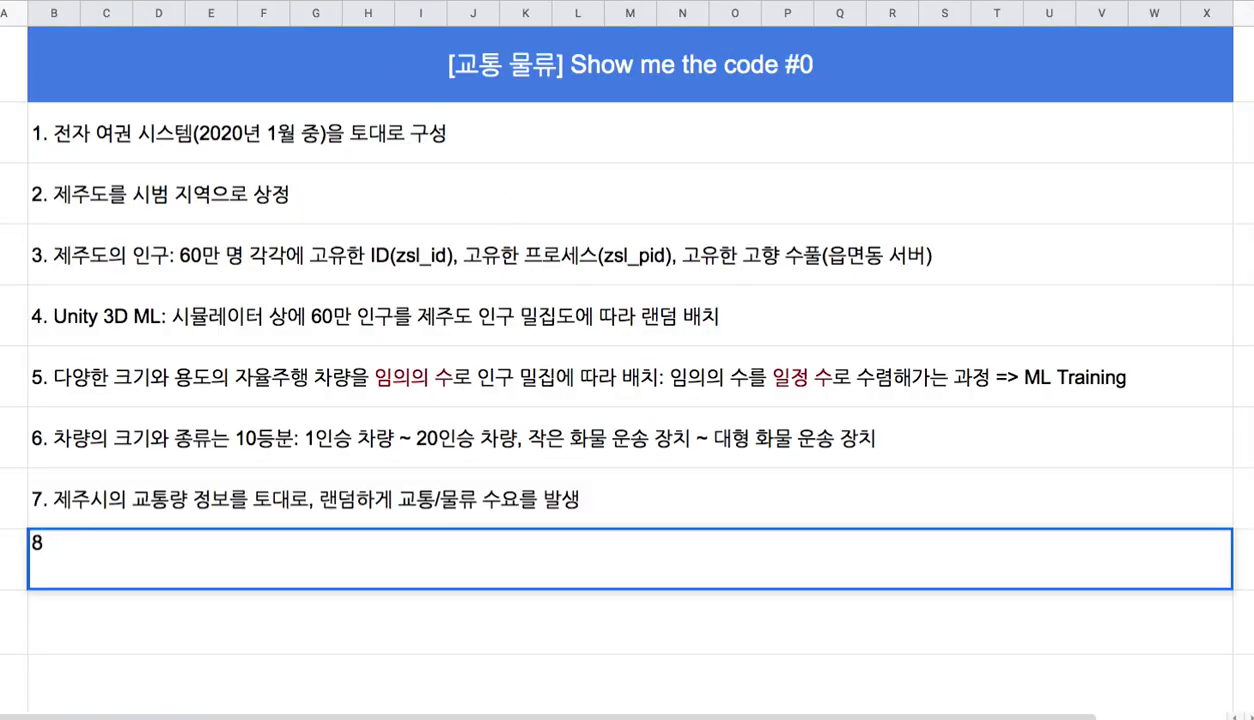
pyautogui.write('/ 교통: 누가 언')
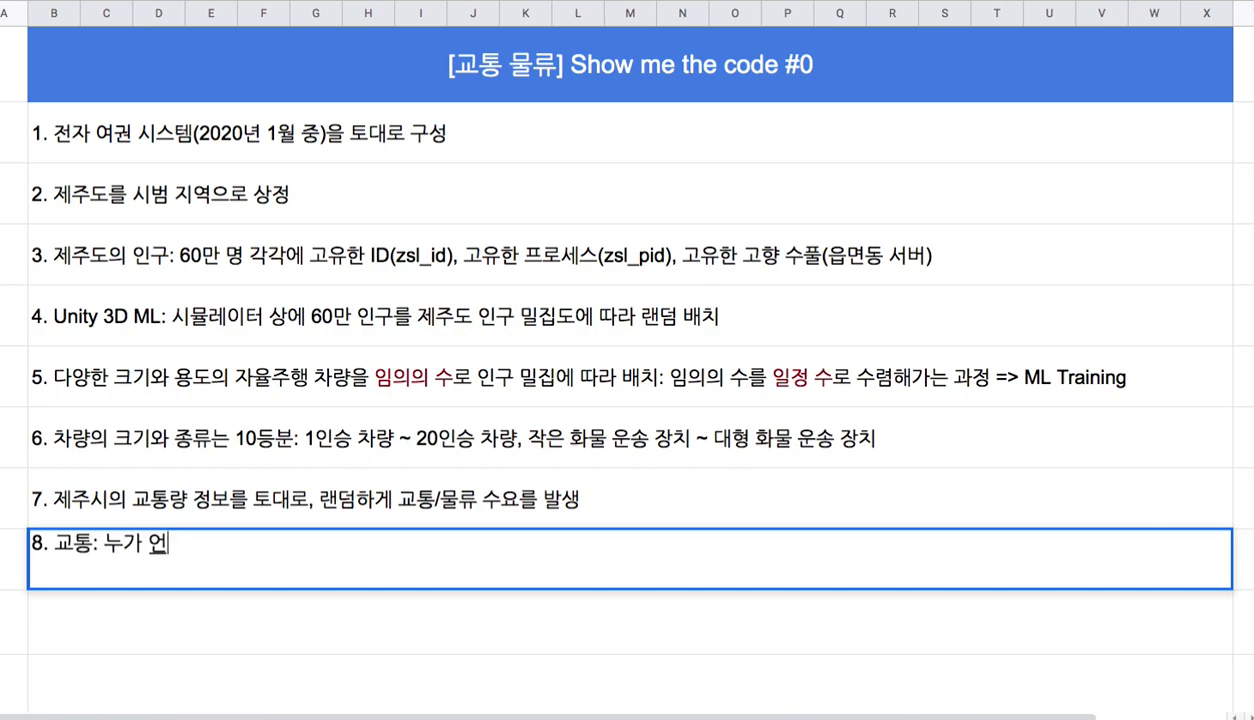
pyautogui.write('제 어딨서 얼')
pyautogui.press('BackSpace')
pyautogui.press('BackSpace')
pyautogui.write('디로')
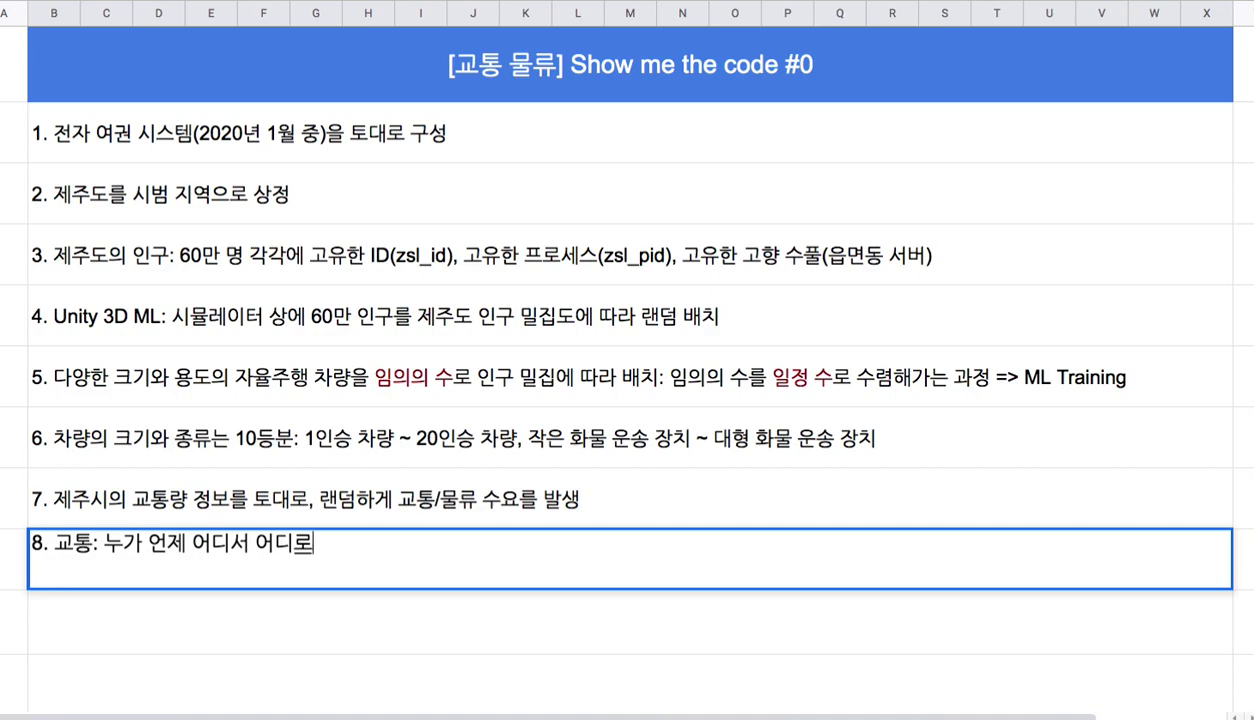
pyautogui.write(' 이동할 지')
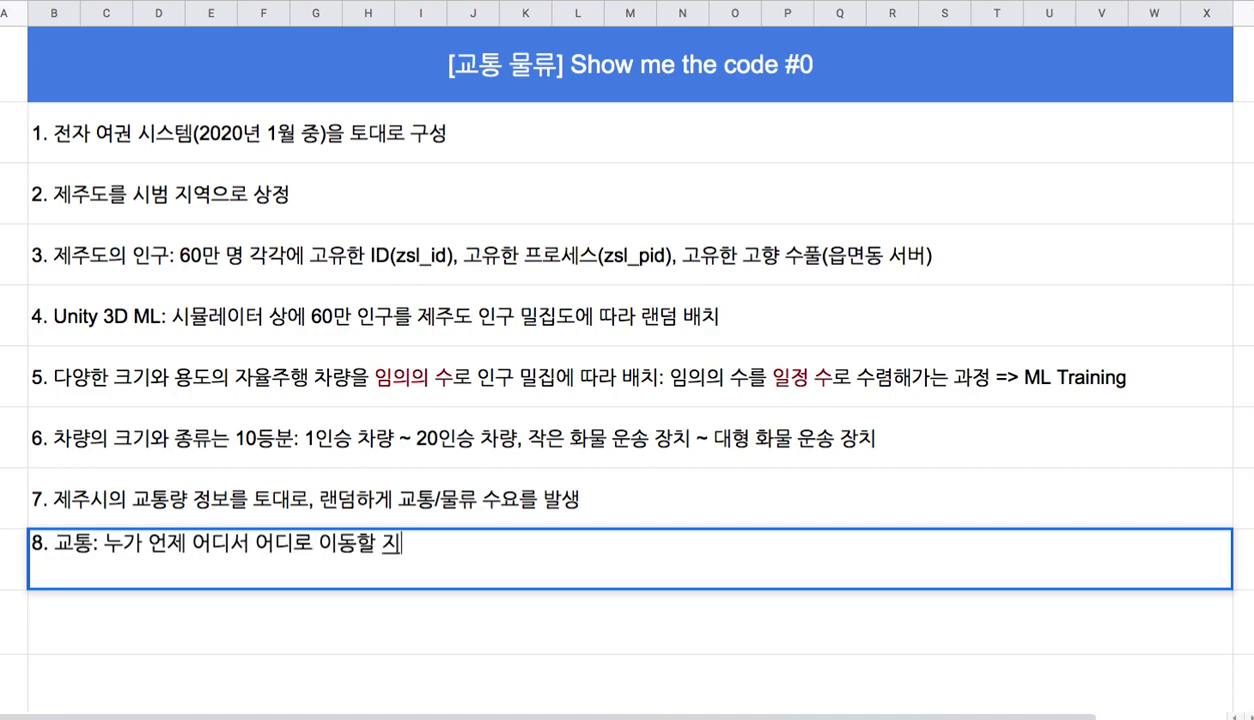
pyautogui.write('를 랜덤하')
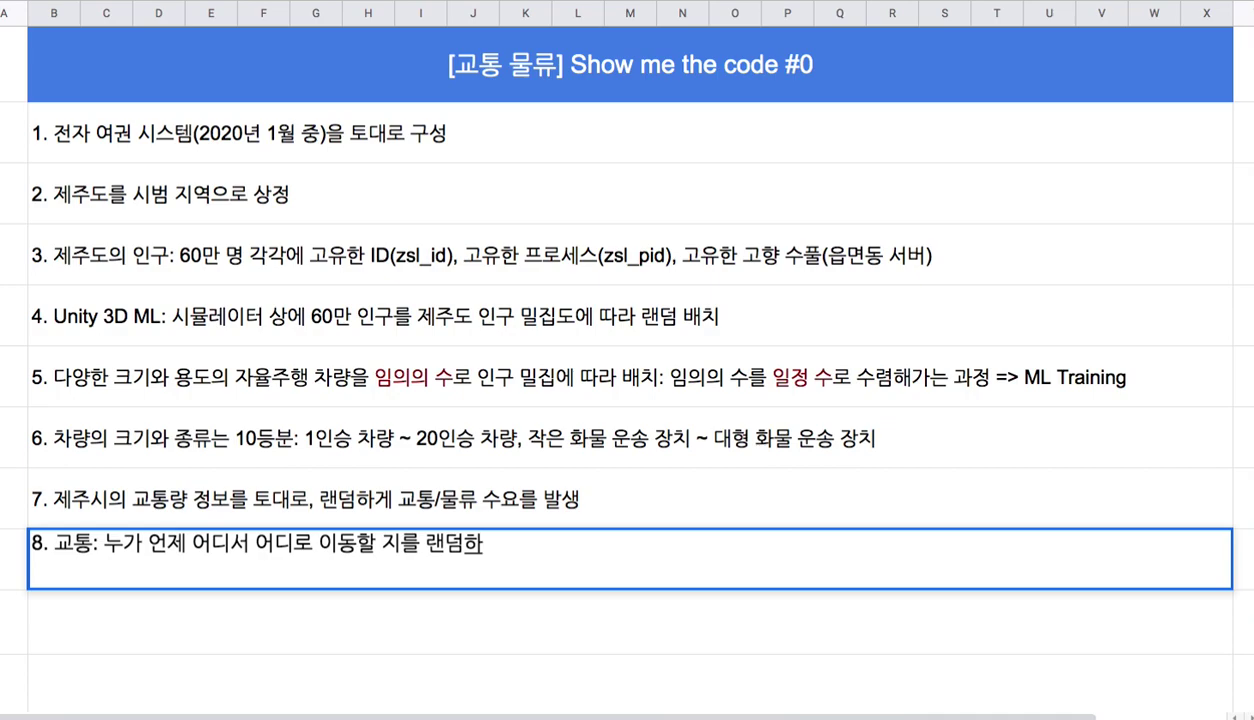
pyautogui.write('게 발생, ')
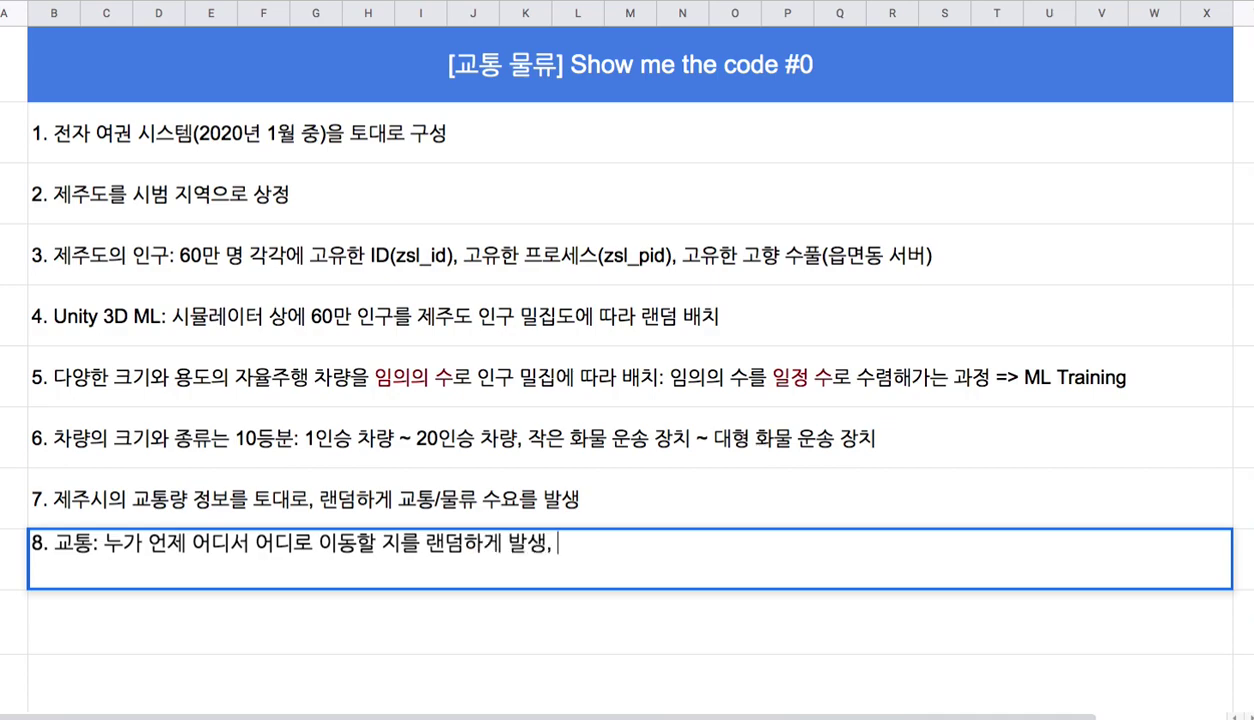
# - Continue item 8 with the logistics part "물류: 무엇을 언제 어디로 이송할 지를 랜덤하게 발생"
pyautogui.write('물류: 어뜨')
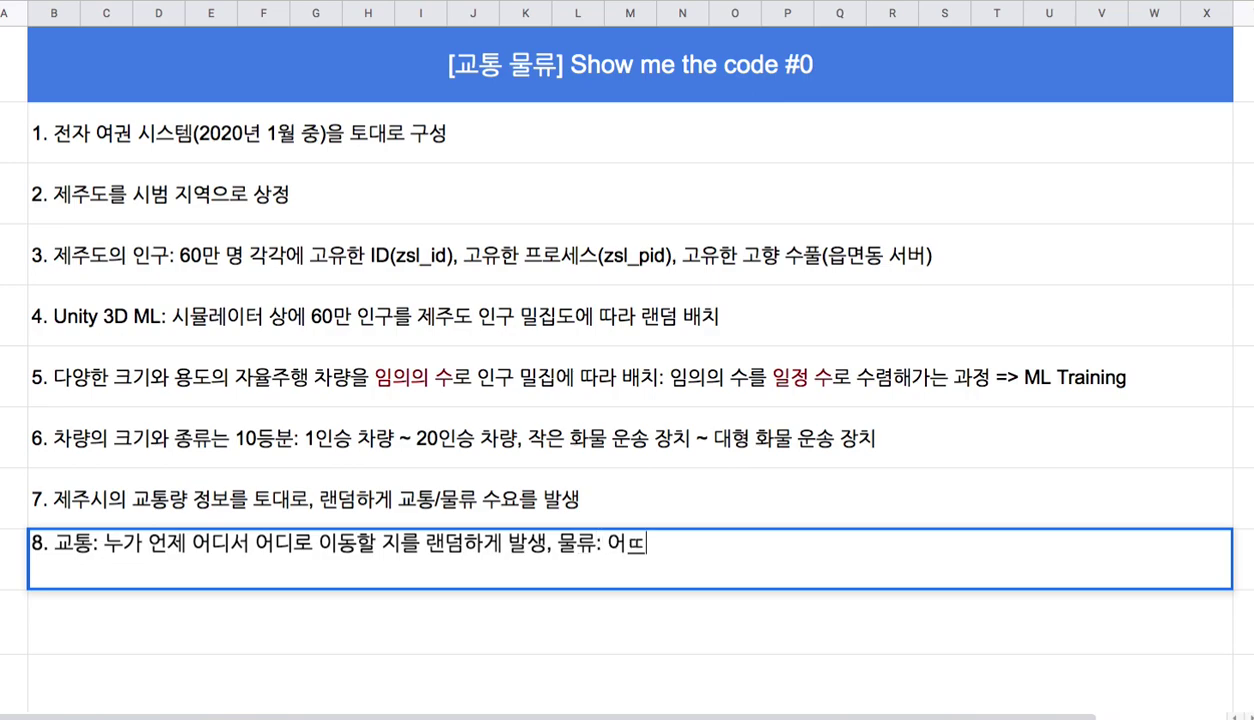
pyautogui.press('BackSpace')
pyautogui.press('BackSpace')
pyautogui.write('무엇을 언')
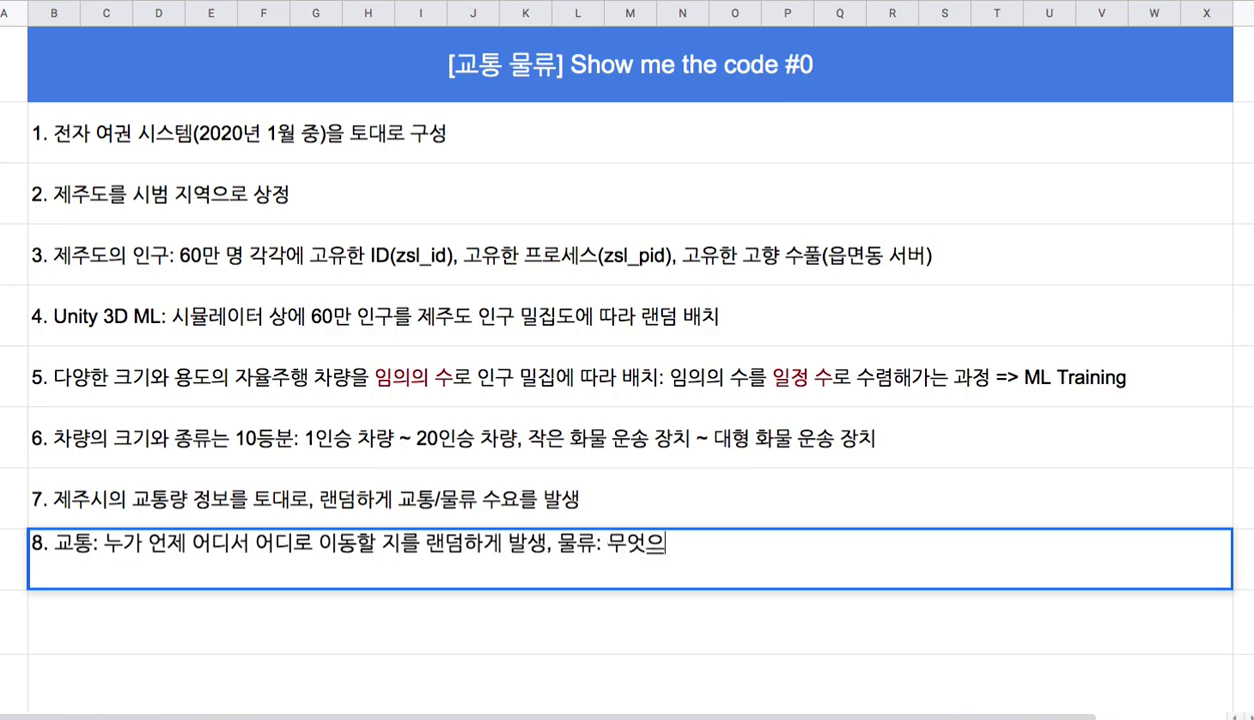
pyautogui.write('제 어디로 ㅇ')
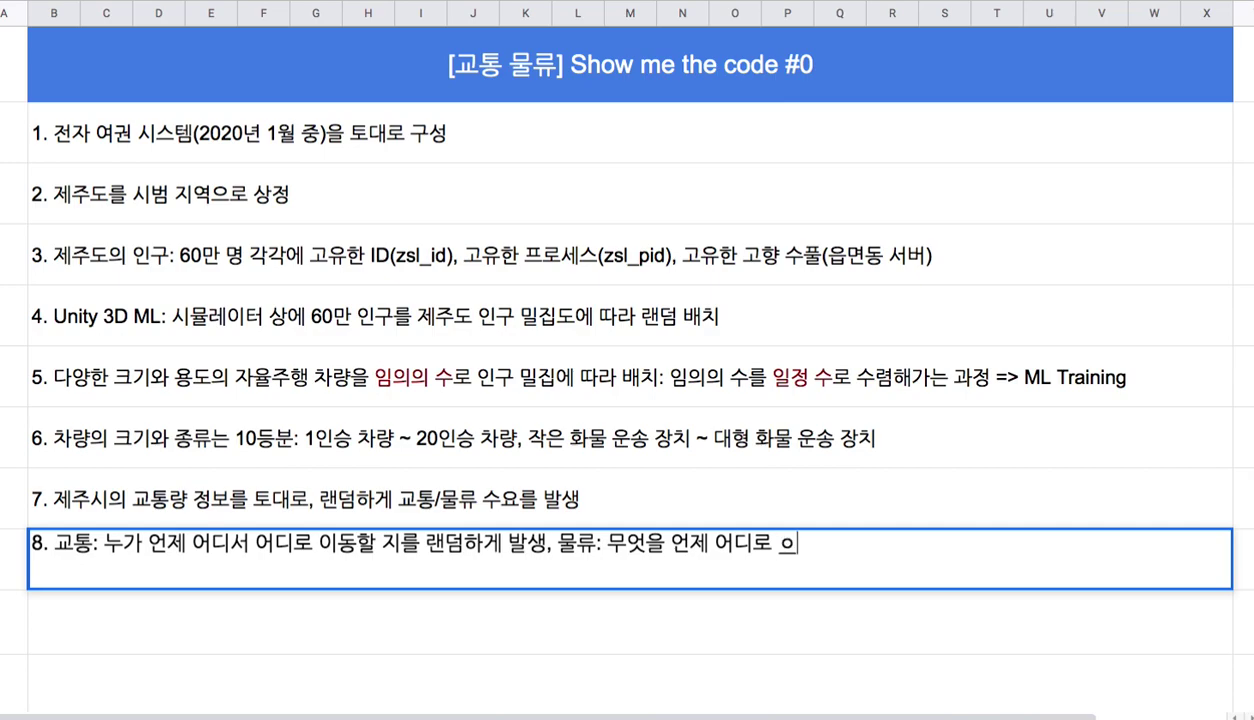
pyautogui.write('이송할')
pyautogui.write(' 지를 랜')
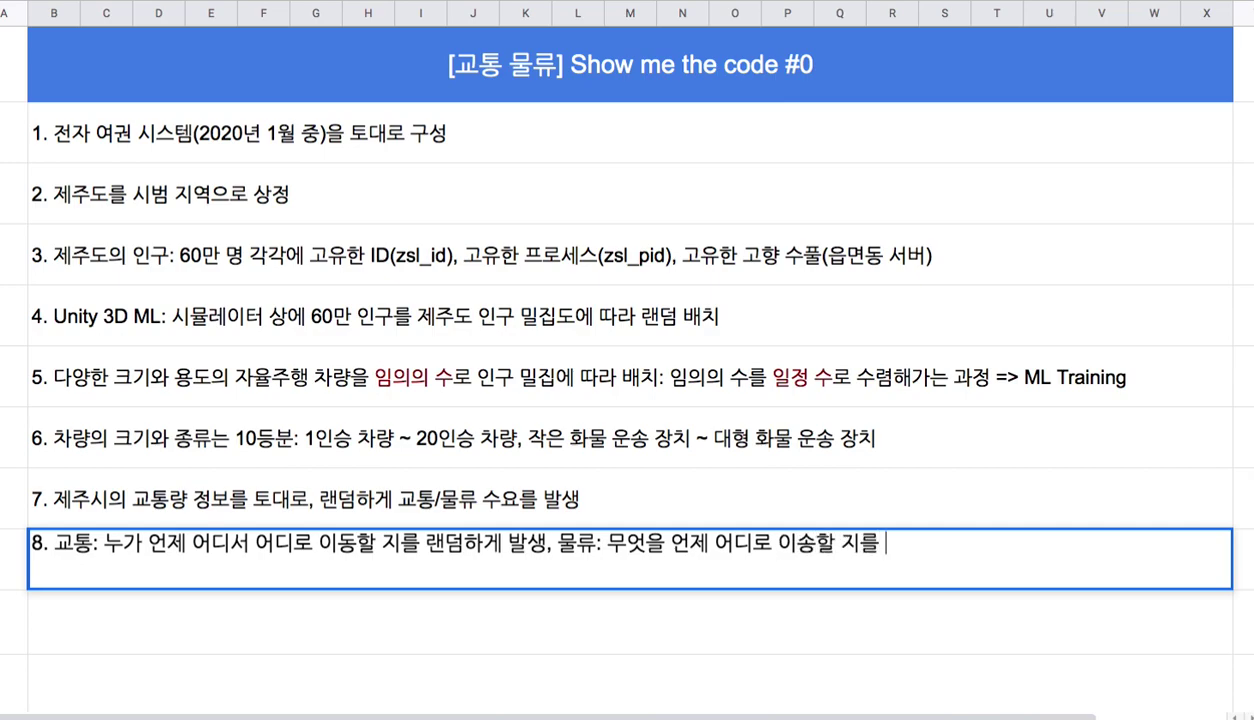
pyautogui.write('덤하게 발생')
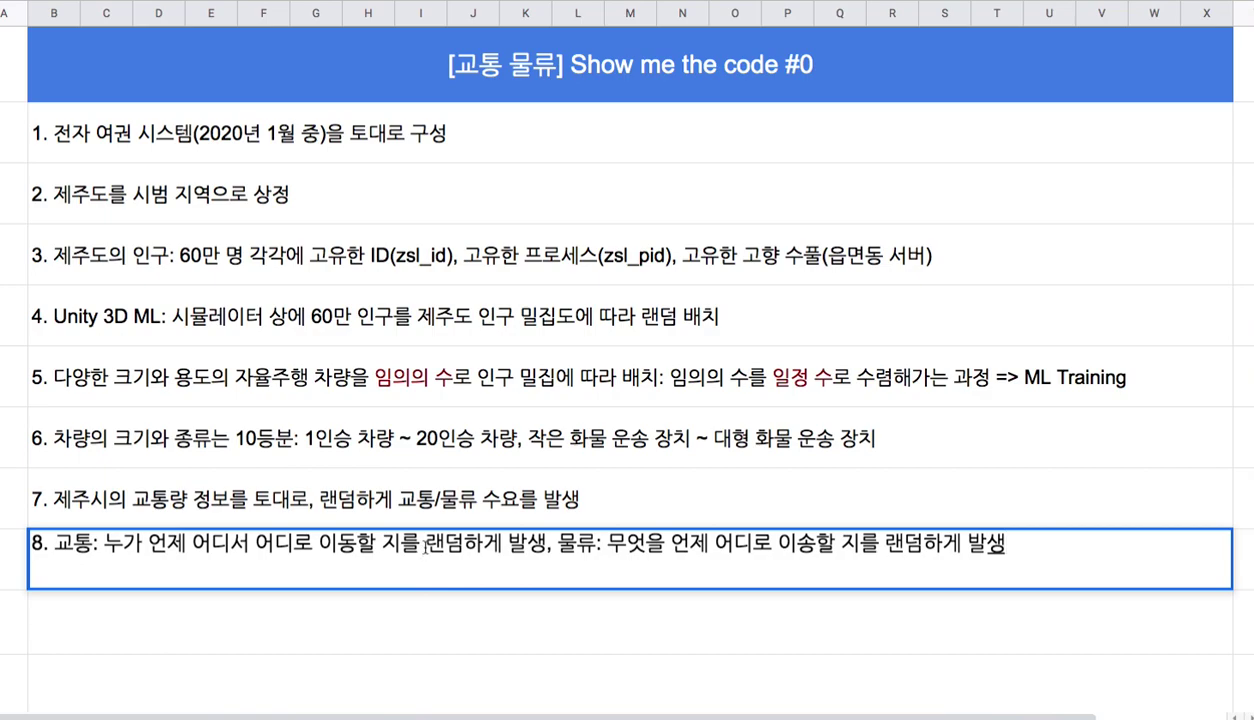
pyautogui.moveTo(425, 543); pyautogui.dragTo(466, 544)
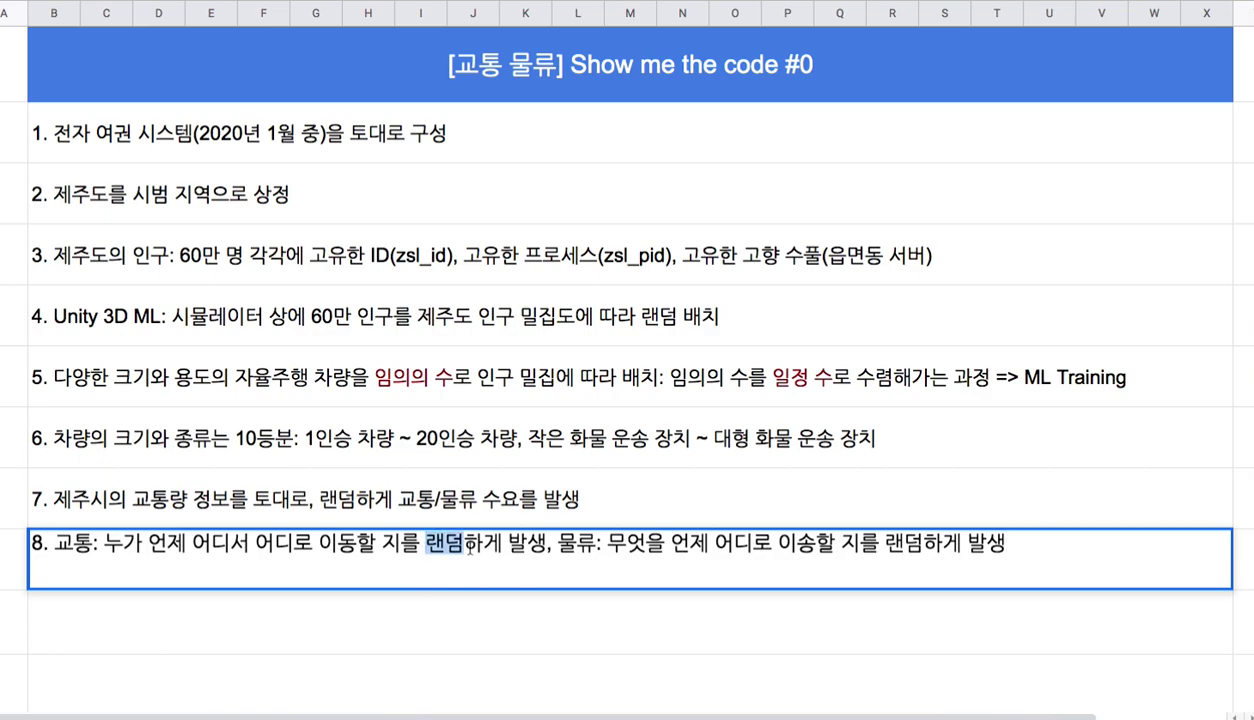
pyautogui.doubleClick(227, 520)
pyautogui.moveTo(137, 483); pyautogui.dragTo(219, 485)
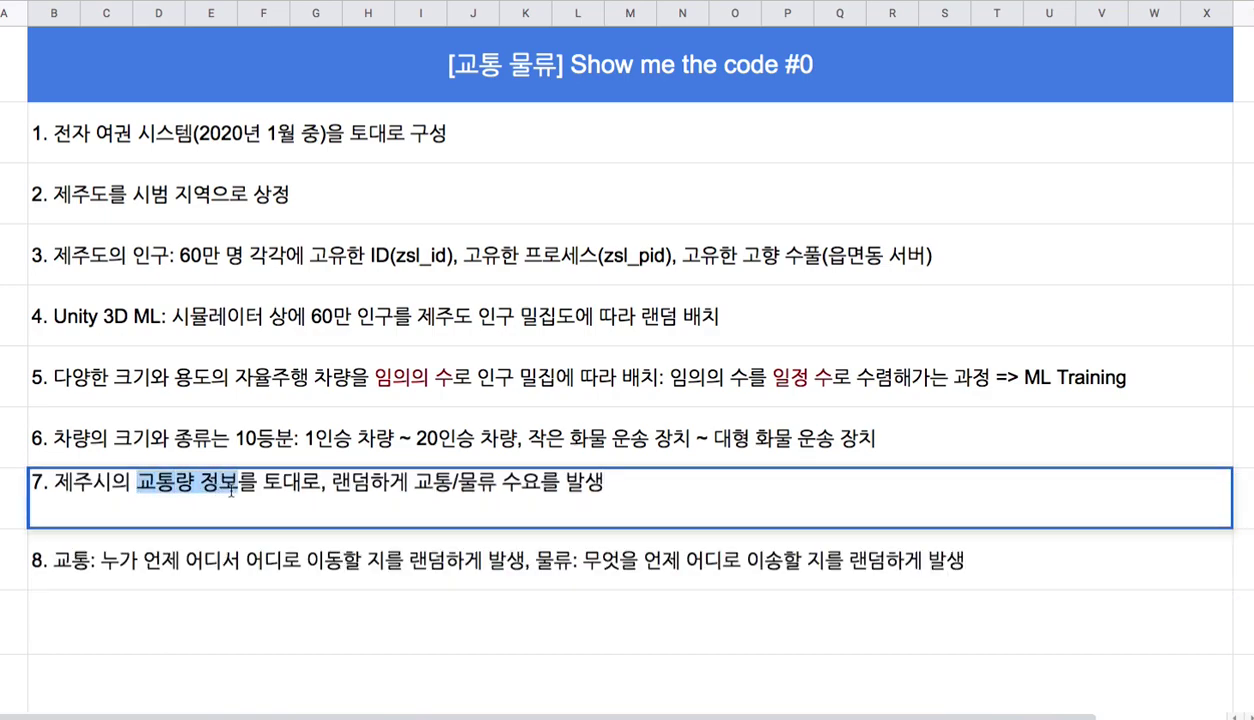
# - Append "=> Event Generation" to the end of item 8 and move to the empty row below it
pyautogui.doubleClick(407, 562)
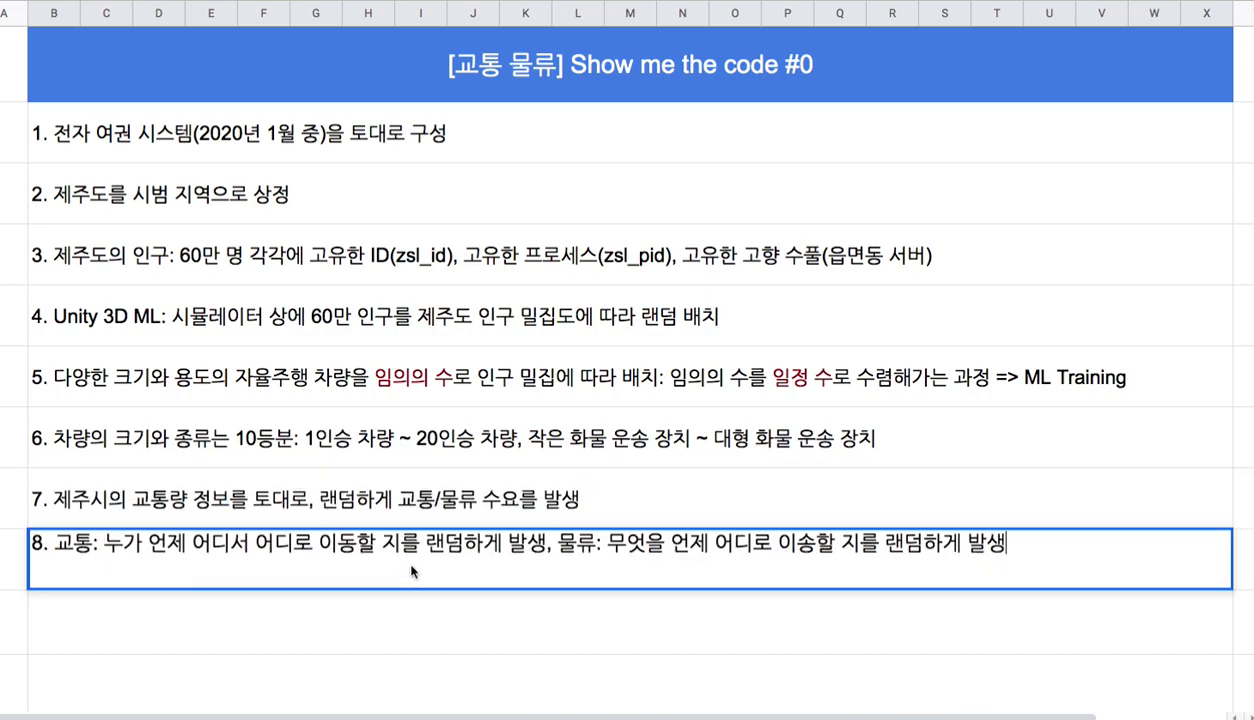
pyautogui.write('=> Event ')
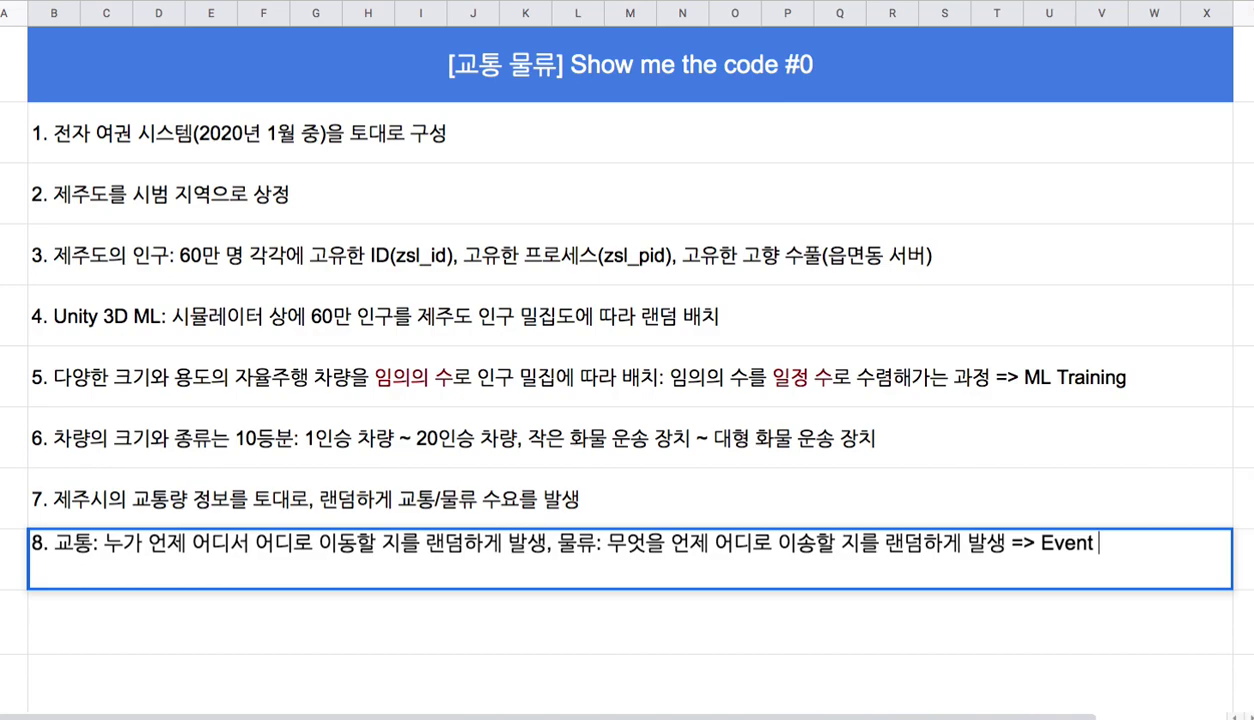
pyautogui.write('Generation')
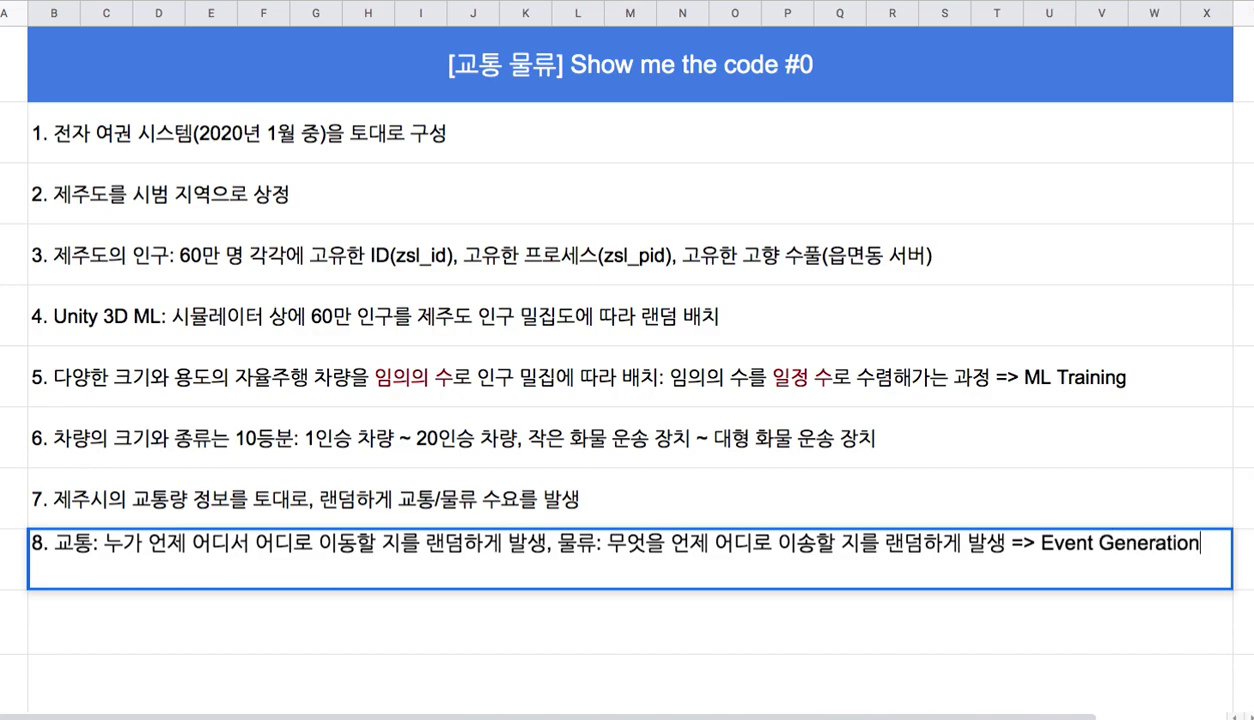
pyautogui.click(800, 600)
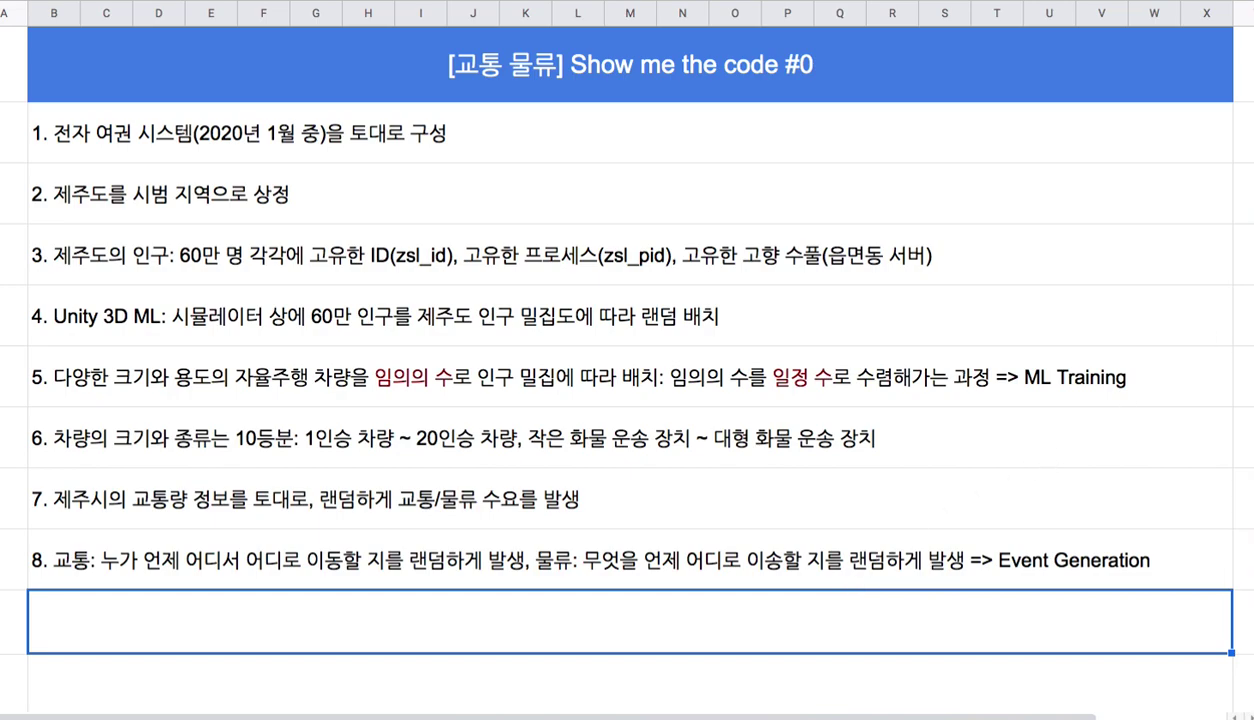
pyautogui.scroll(-5, 1030, 380)
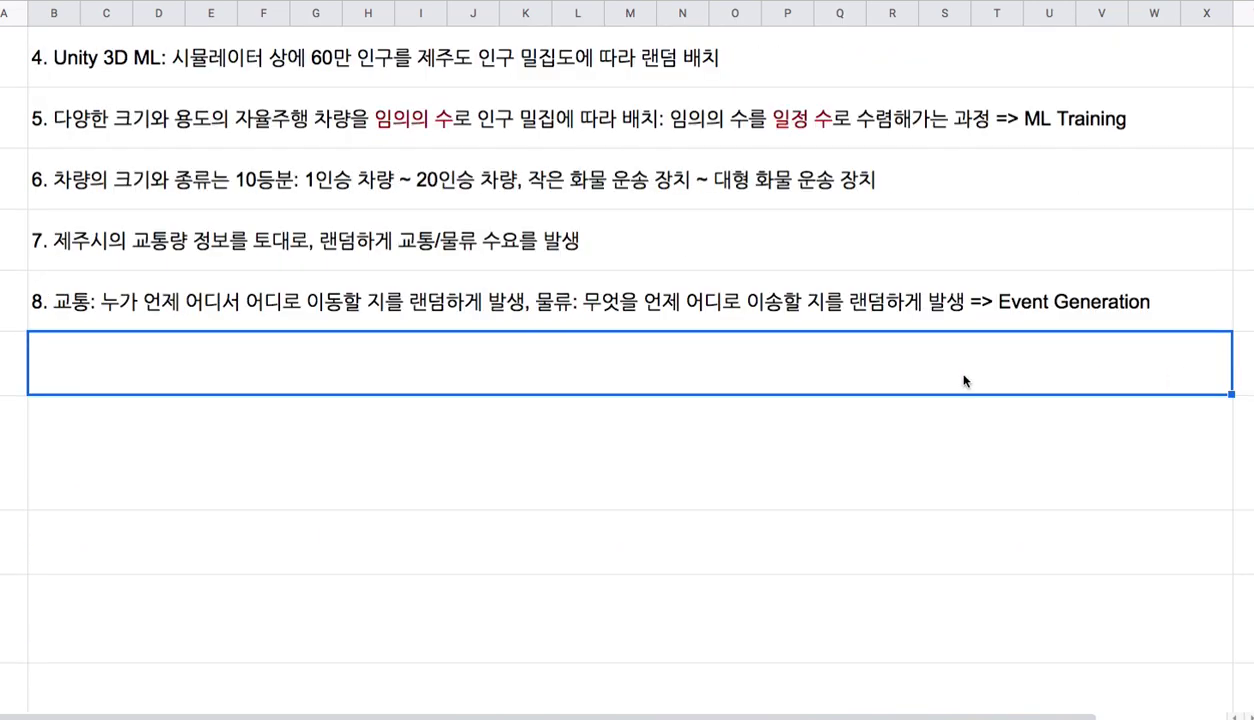